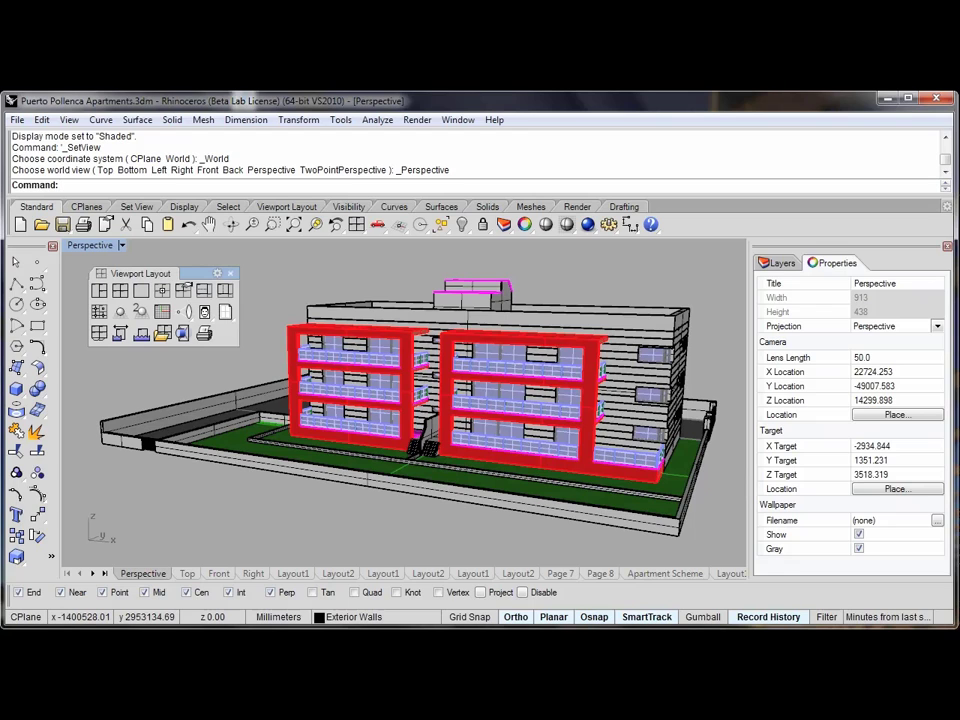
Step: Set the Perspective viewport's camera lens length to 30 mm
{"action": "left_click", "coordinate": [184, 290]}
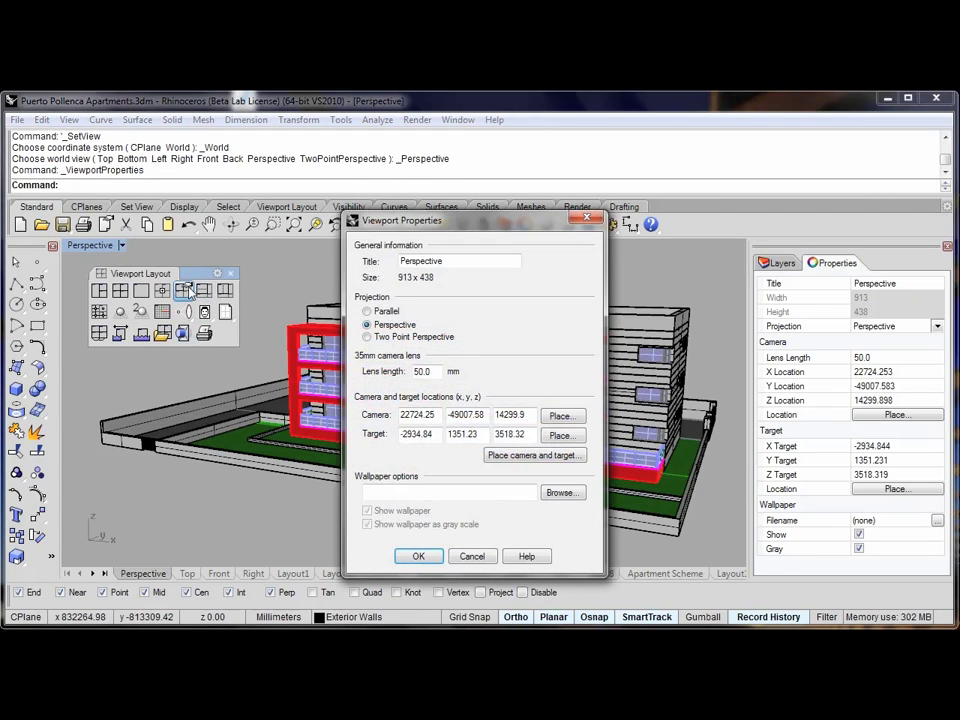
{"action": "double_click", "coordinate": [422, 372]}
{"action": "type", "text": "30"}
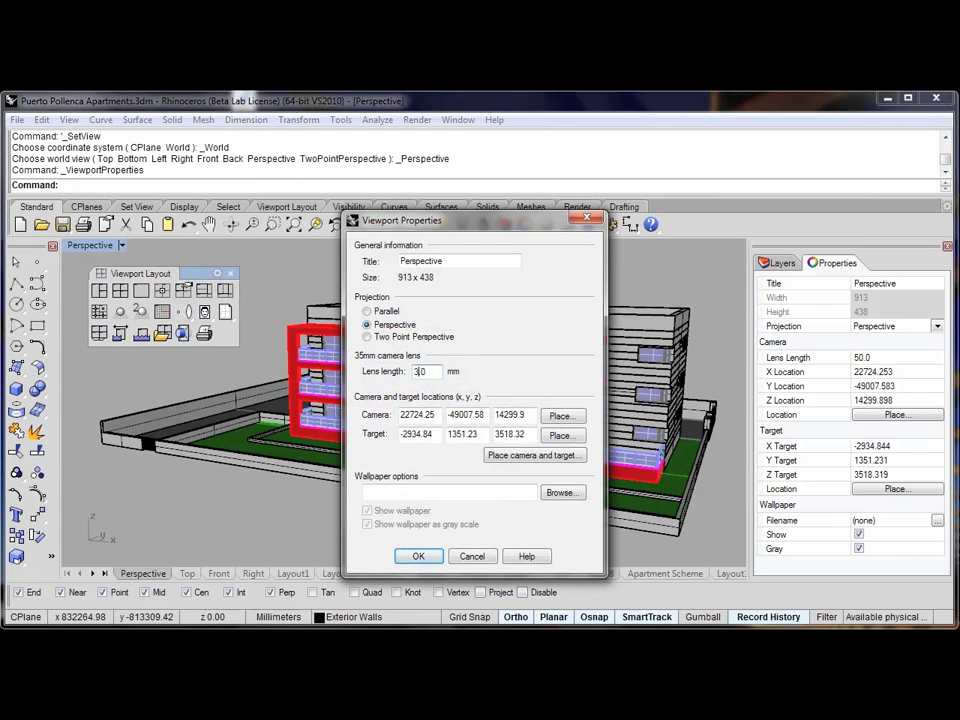
{"action": "left_click", "coordinate": [419, 557]}
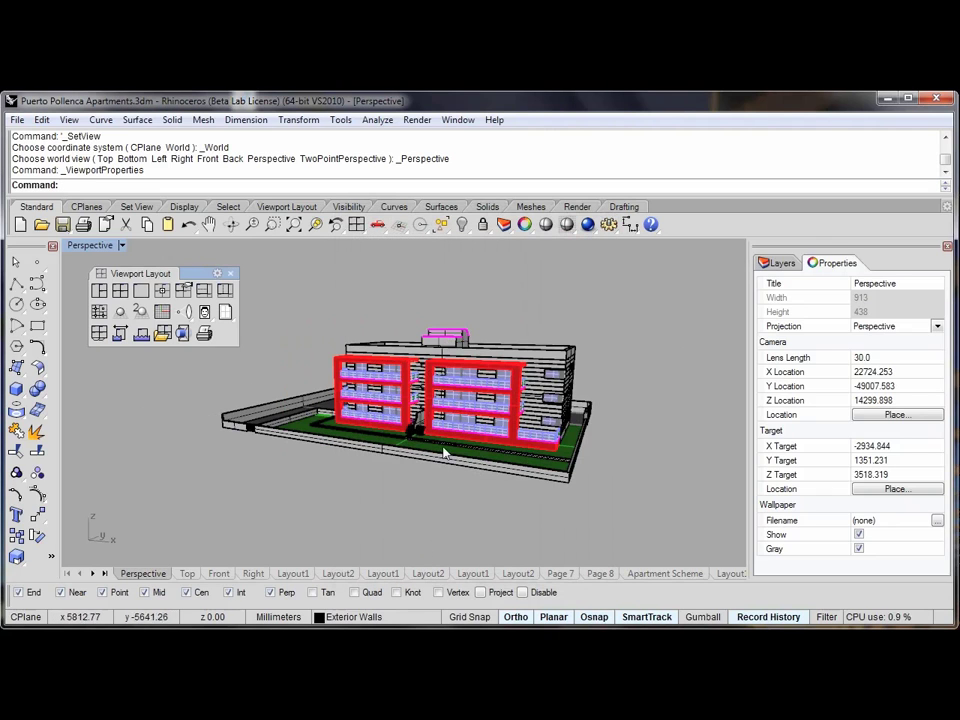
Step: Change the Perspective viewport to two-point perspective projection and set its lens length to 20 mm
{"action": "scroll", "coordinate": [441, 432], "scroll_direction": "up", "scroll_amount": 2}
{"action": "scroll", "coordinate": [441, 432], "scroll_direction": "up", "scroll_amount": 3}
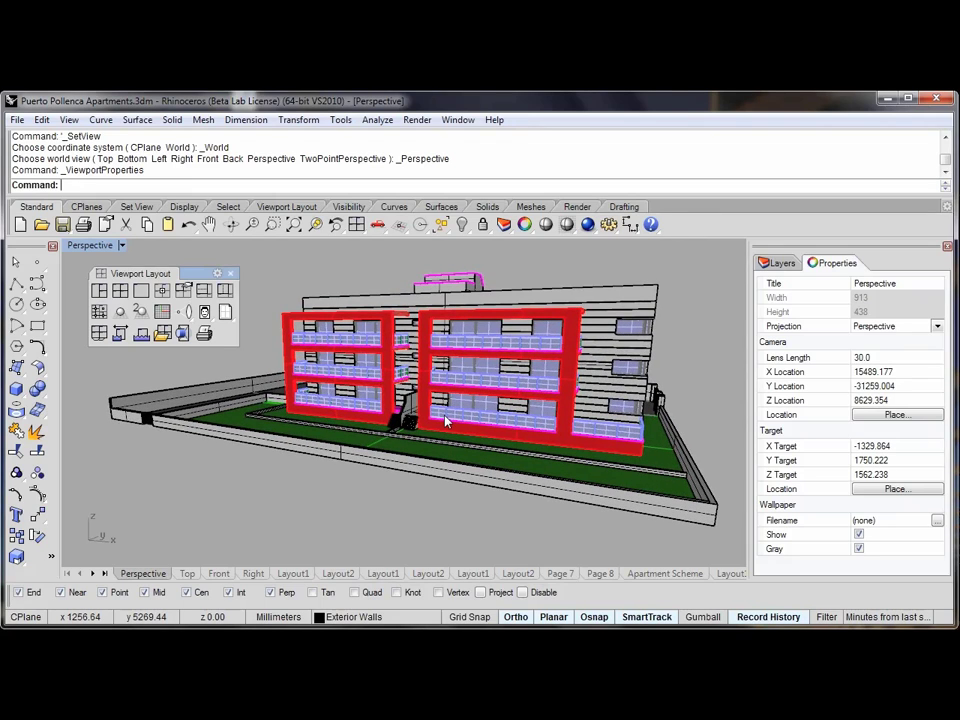
{"action": "left_click", "coordinate": [143, 313]}
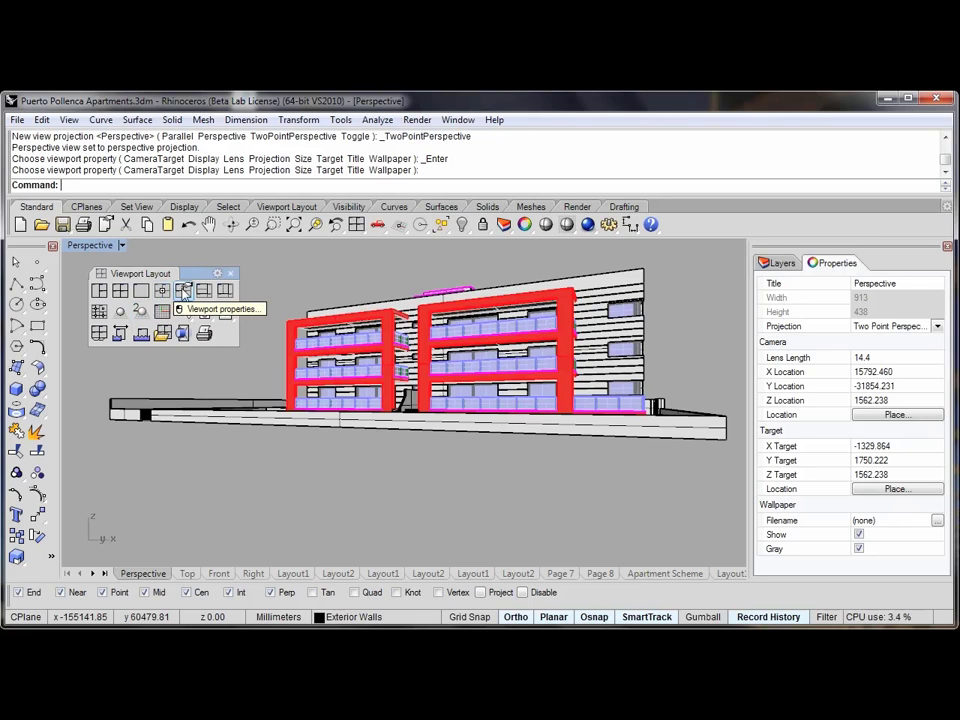
{"action": "left_click", "coordinate": [184, 291]}
{"action": "left_click_drag", "start_coordinate": [437, 372], "coordinate": [405, 373]}
{"action": "type", "text": "20"}
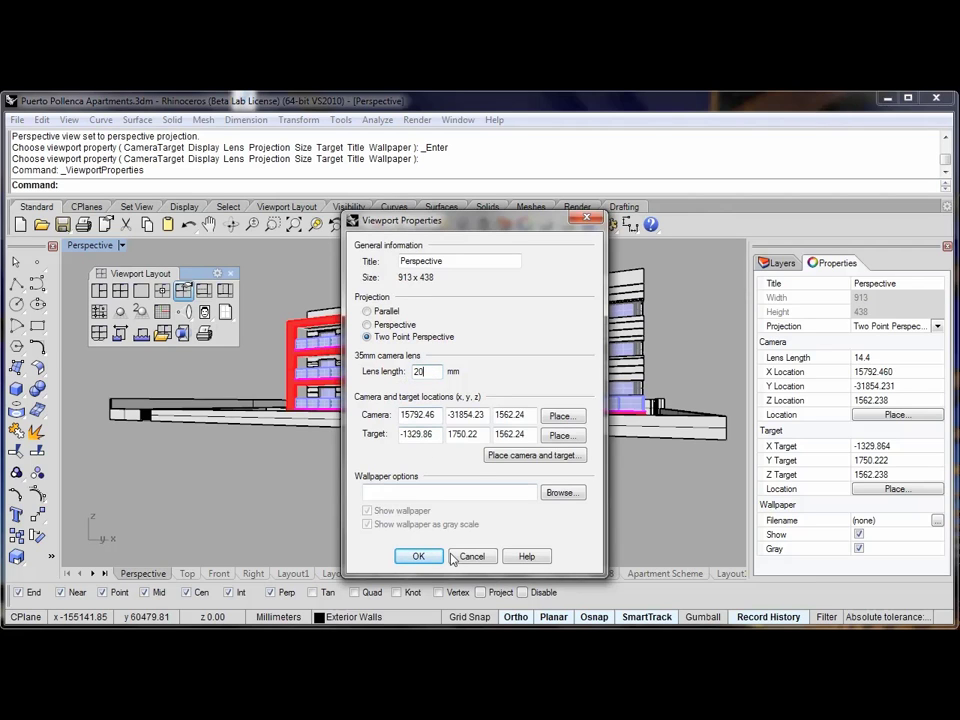
{"action": "left_click", "coordinate": [418, 556]}
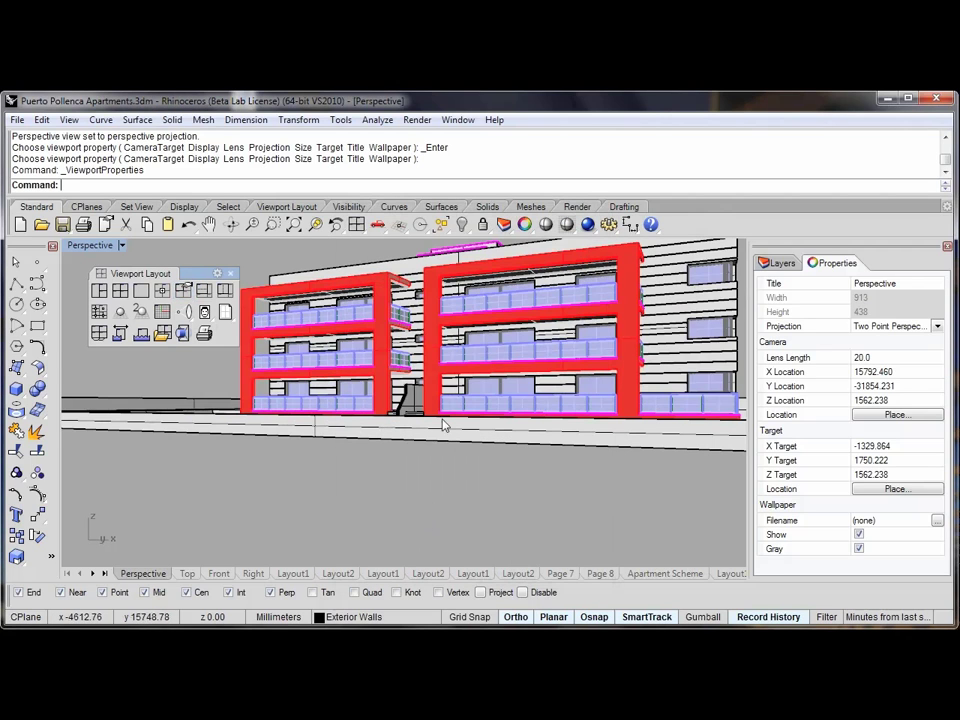
Step: Close the floating Viewport Layout tools and switch the Perspective viewport to the RenderedShadows display mode
{"action": "scroll", "coordinate": [450, 401], "scroll_direction": "down", "scroll_amount": 5}
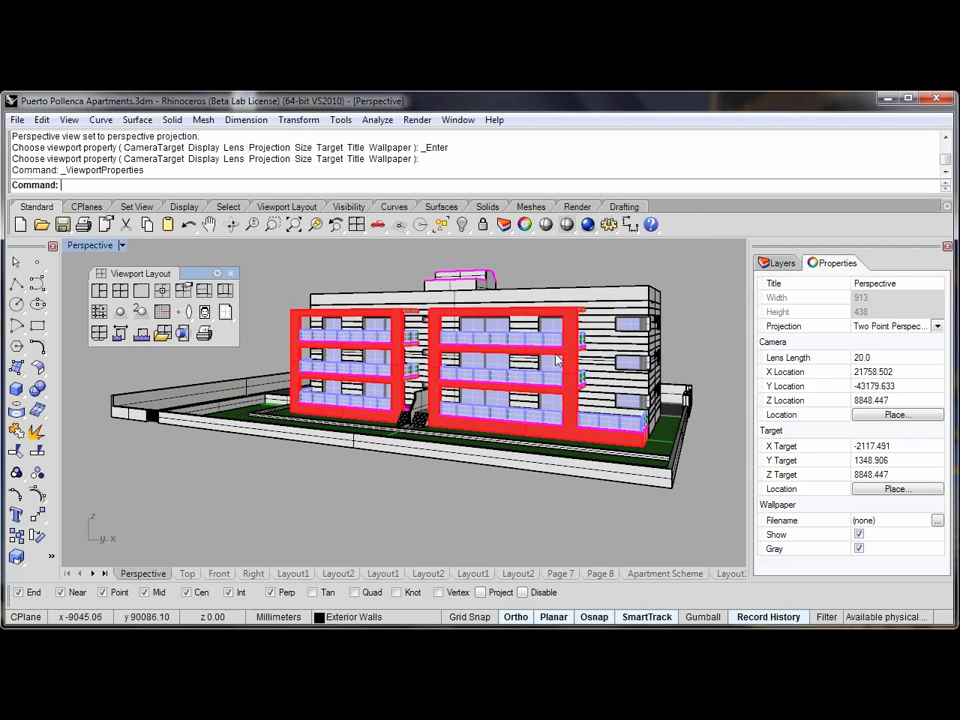
{"action": "right_click_drag", "start_coordinate": [540, 340], "coordinate": [540, 366], "text": "shift"}
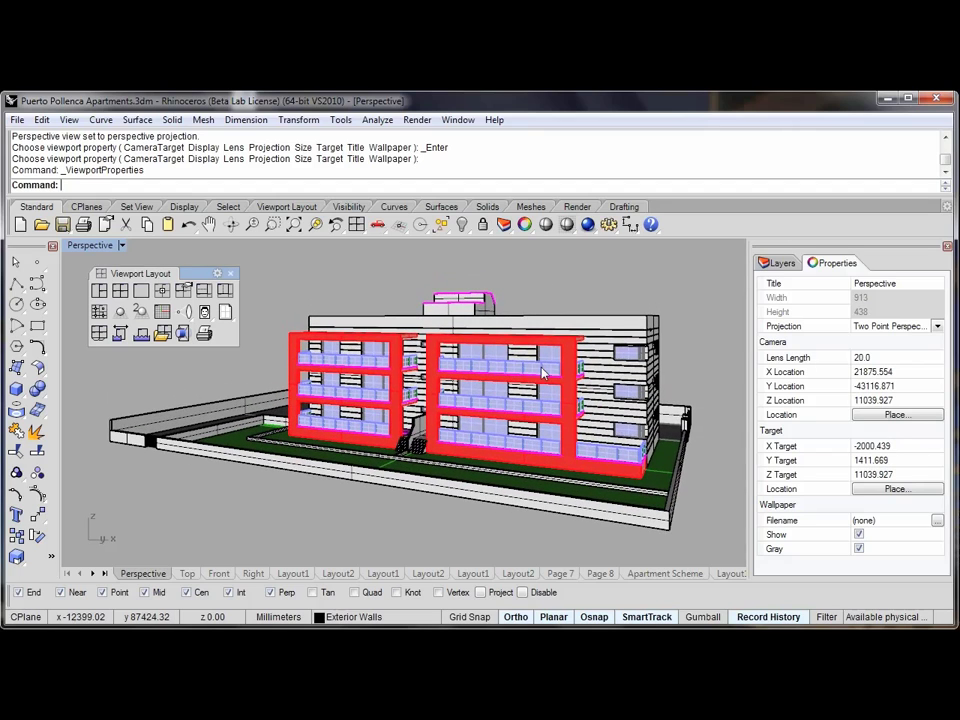
{"action": "left_click", "coordinate": [231, 274]}
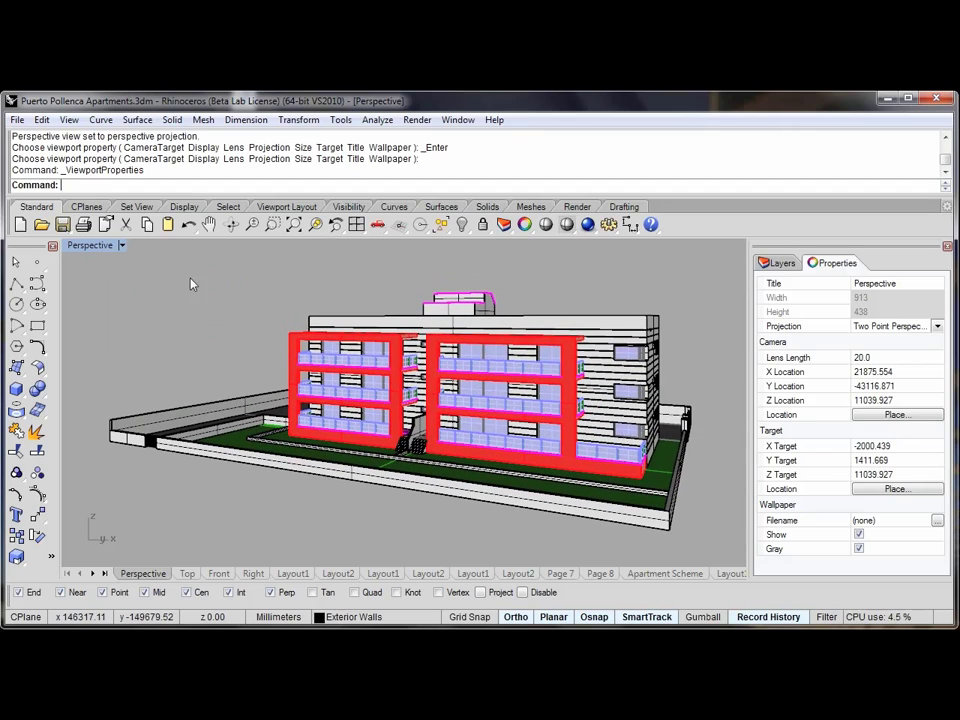
{"action": "left_click", "coordinate": [121, 245]}
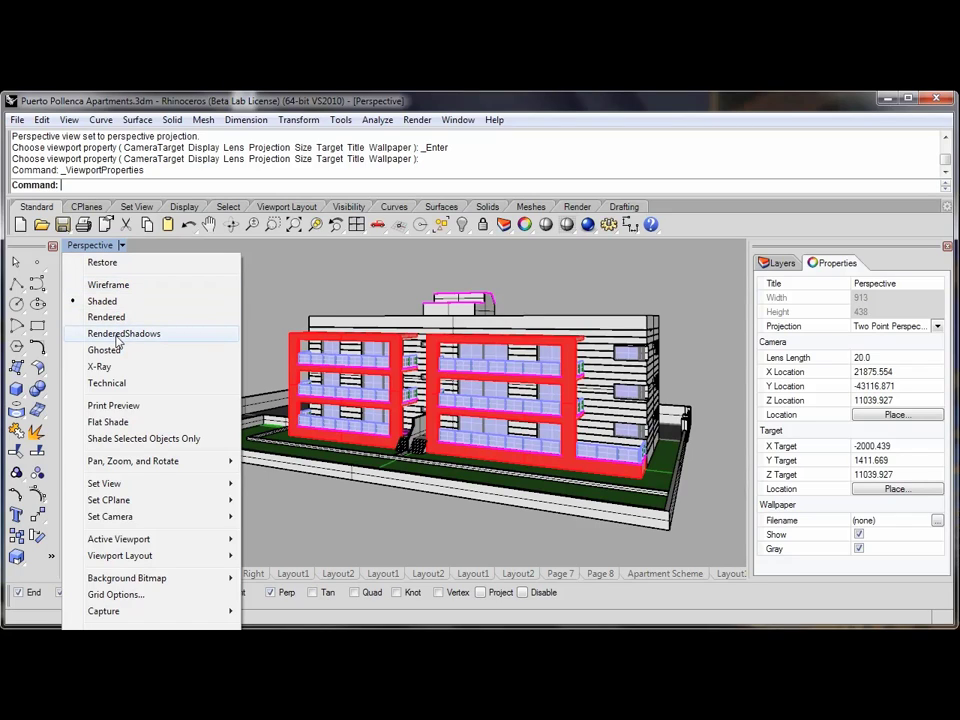
{"action": "left_click", "coordinate": [117, 334]}
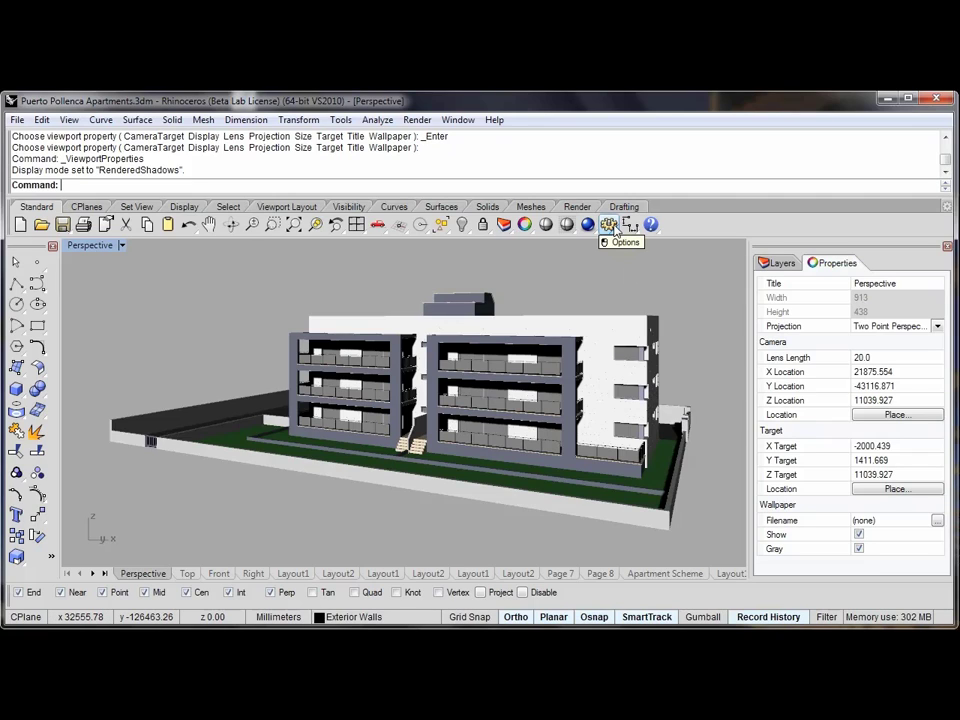
Step: Try Object's Color, then Single Color for all objects, as the RenderedShadows mode's color and material usage
{"action": "left_click", "coordinate": [609, 226]}
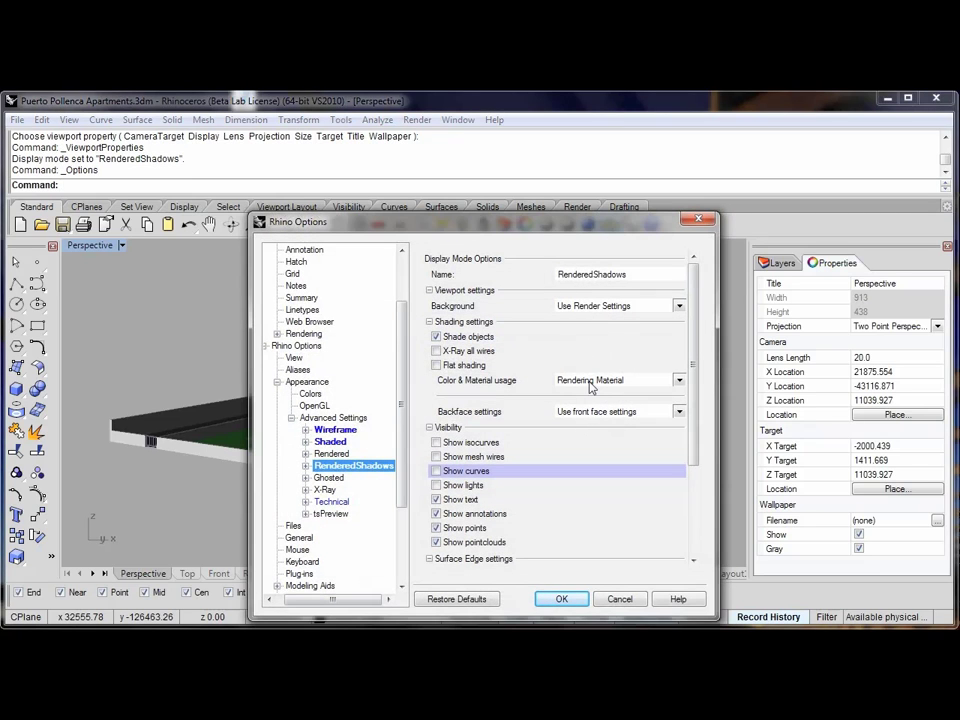
{"action": "left_click", "coordinate": [627, 386]}
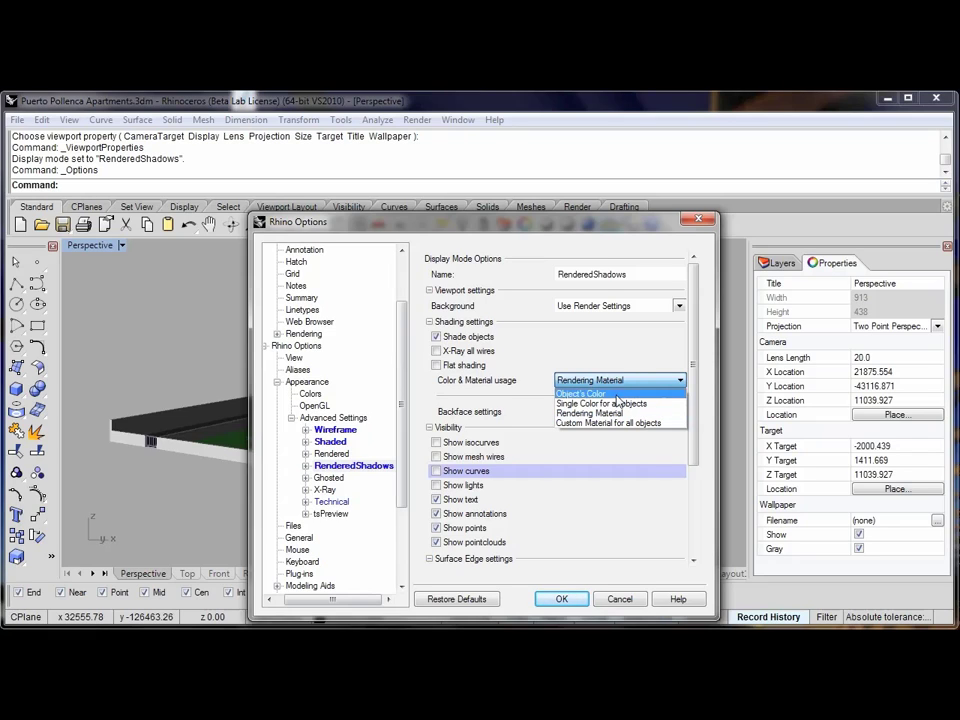
{"action": "left_click", "coordinate": [617, 394]}
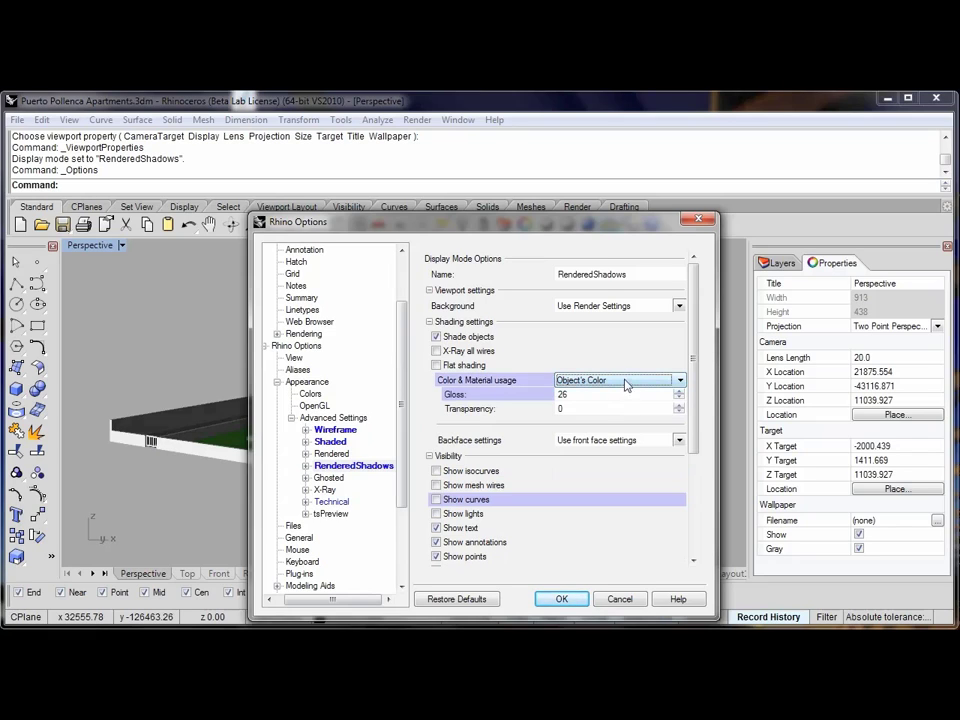
{"action": "left_click", "coordinate": [624, 382]}
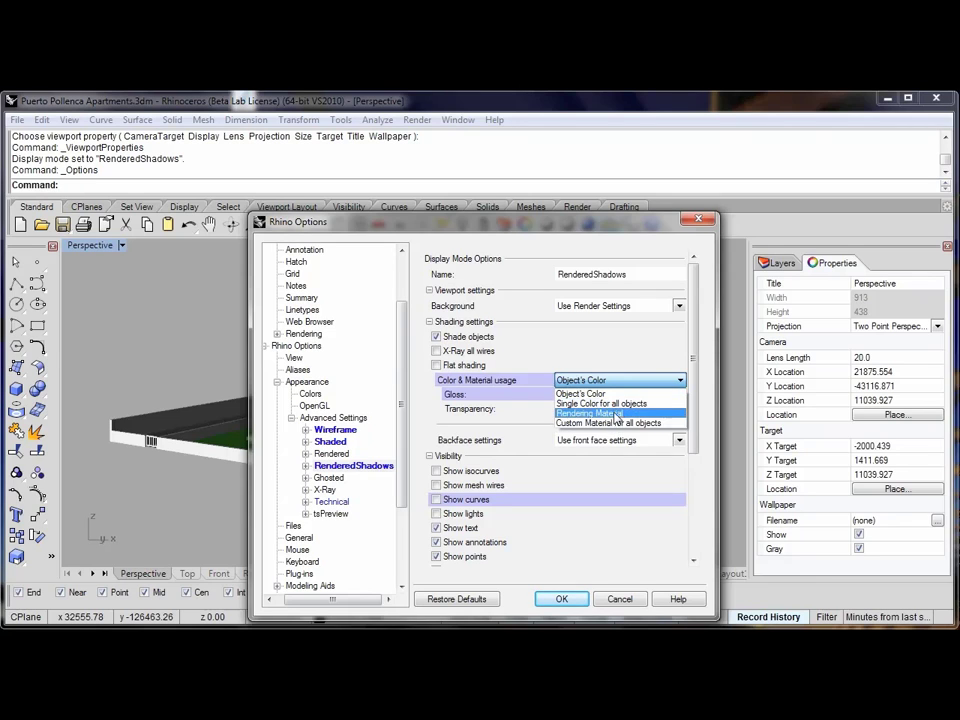
{"action": "left_click", "coordinate": [605, 403]}
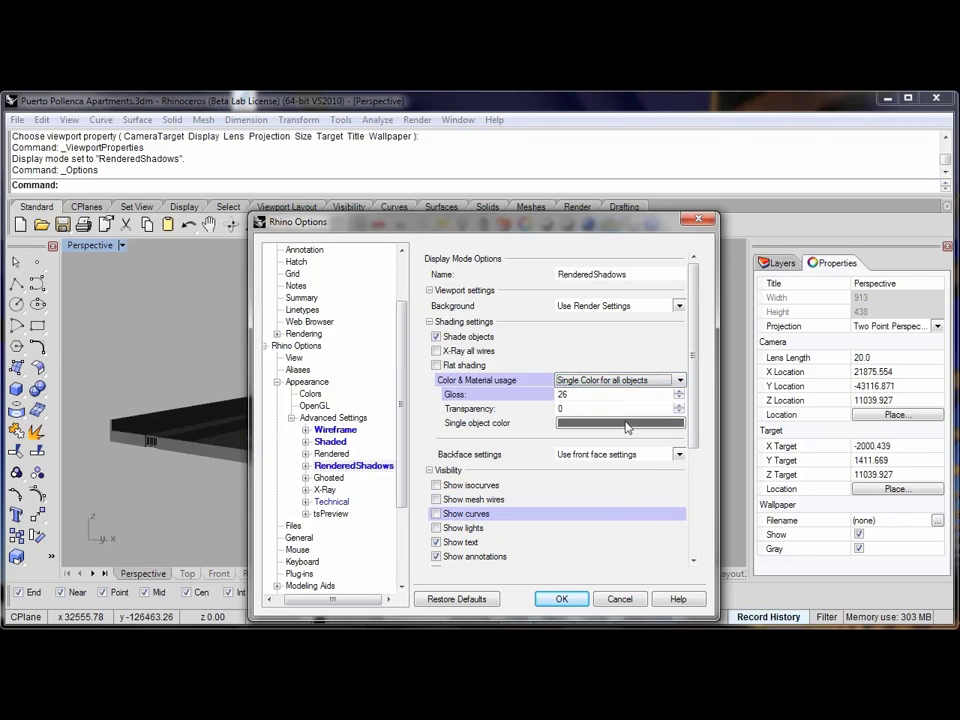
Step: Pick a new single object color for the RenderedShadows display mode and apply the options
{"action": "left_click", "coordinate": [626, 424]}
{"action": "left_click", "coordinate": [588, 343]}
{"action": "left_click_drag", "start_coordinate": [588, 343], "coordinate": [586, 348]}
{"action": "left_click", "coordinate": [545, 556]}
{"action": "left_click", "coordinate": [561, 598]}
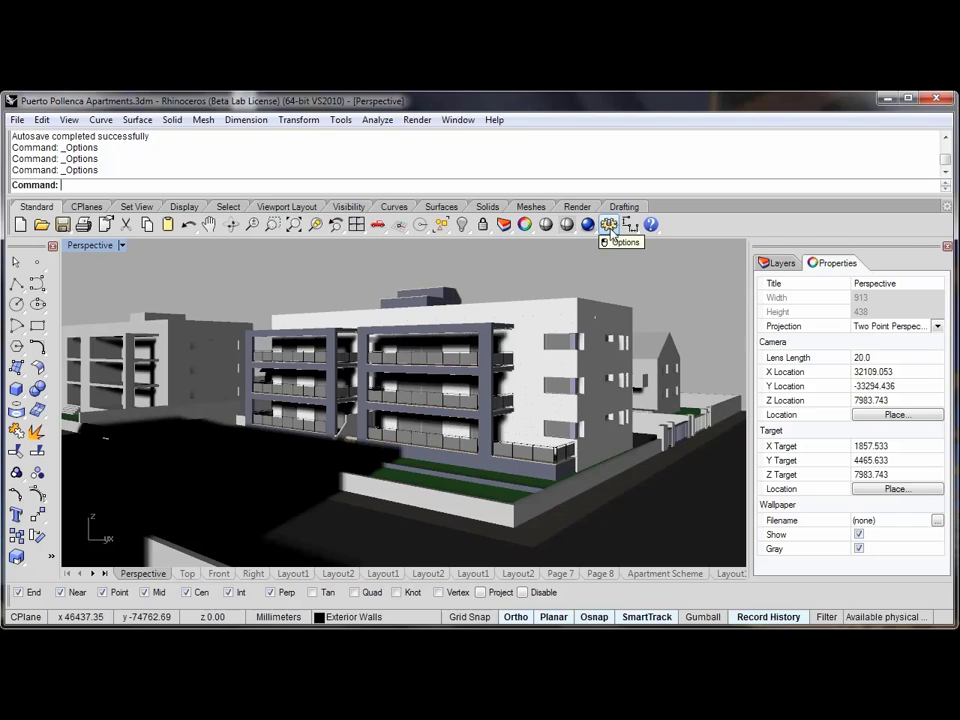
Step: Turn on the sun in the rendering options, review its date, time and location settings, and apply
{"action": "left_click", "coordinate": [609, 225]}
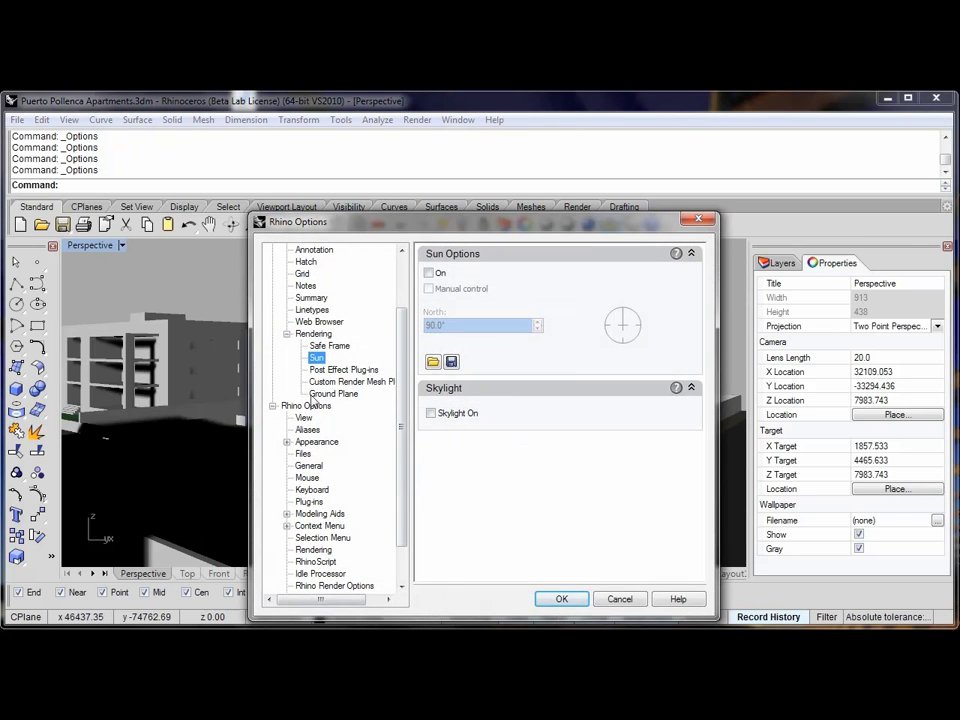
{"action": "left_click", "coordinate": [431, 276]}
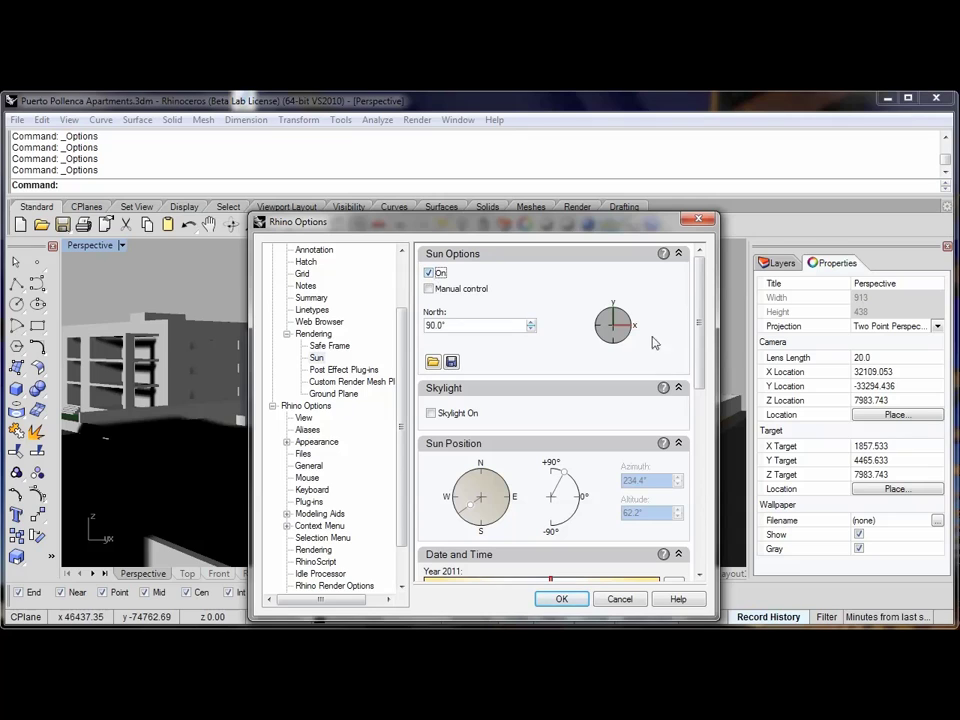
{"action": "scroll", "coordinate": [700, 333], "scroll_direction": "down", "scroll_amount": 1}
{"action": "left_click_drag", "start_coordinate": [700, 333], "coordinate": [708, 487]}
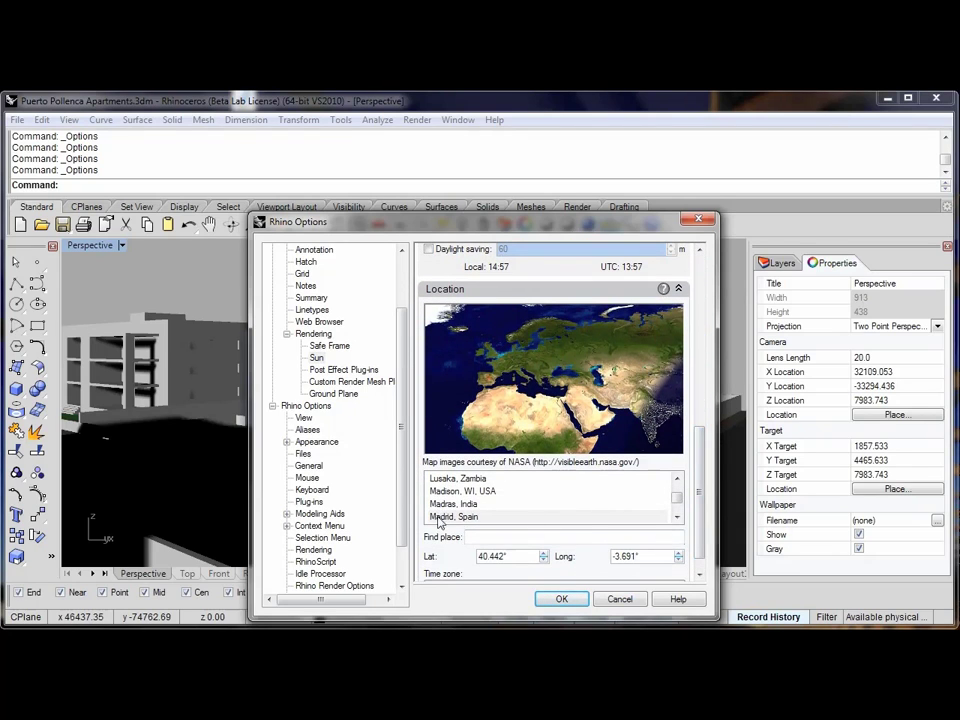
{"action": "scroll", "coordinate": [600, 465], "scroll_direction": "up", "scroll_amount": 6}
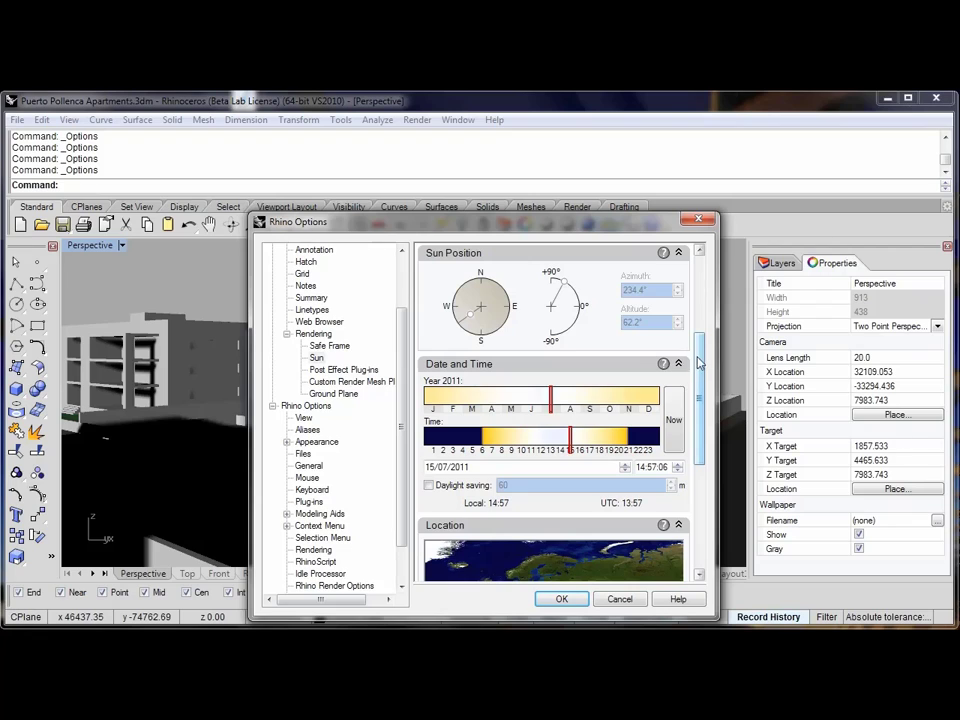
{"action": "left_click_drag", "start_coordinate": [703, 367], "coordinate": [692, 283]}
{"action": "left_click", "coordinate": [561, 598]}
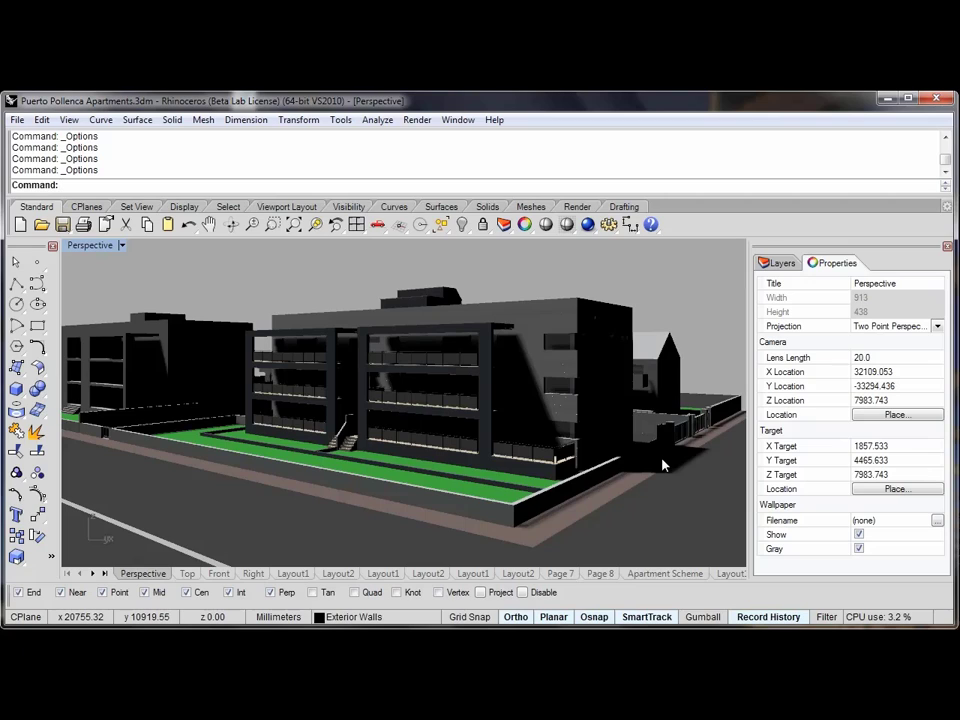
Step: Turn on the skylight in the sun settings and render the two-point perspective view of the apartments
{"action": "right_click", "coordinate": [588, 228]}
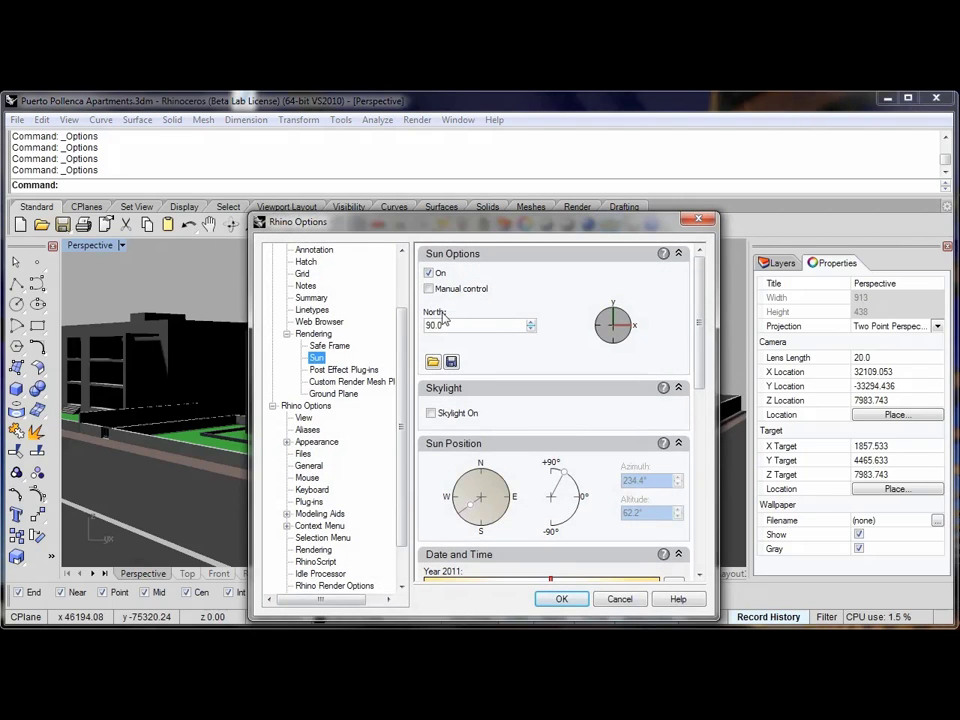
{"action": "left_click", "coordinate": [431, 413]}
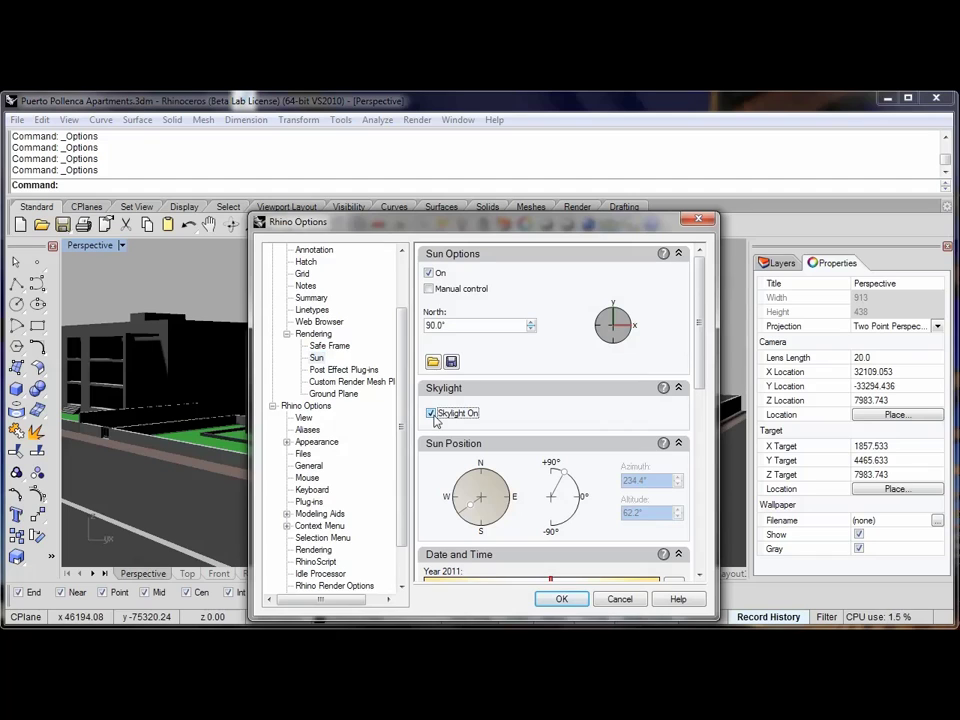
{"action": "left_click", "coordinate": [564, 600]}
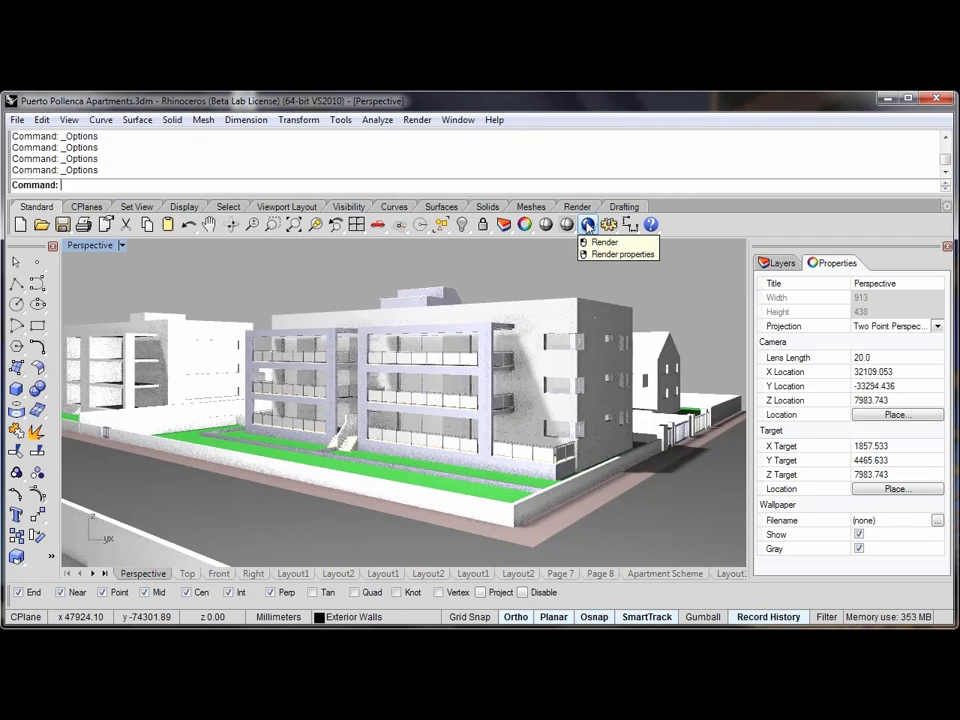
{"action": "left_click", "coordinate": [587, 225]}
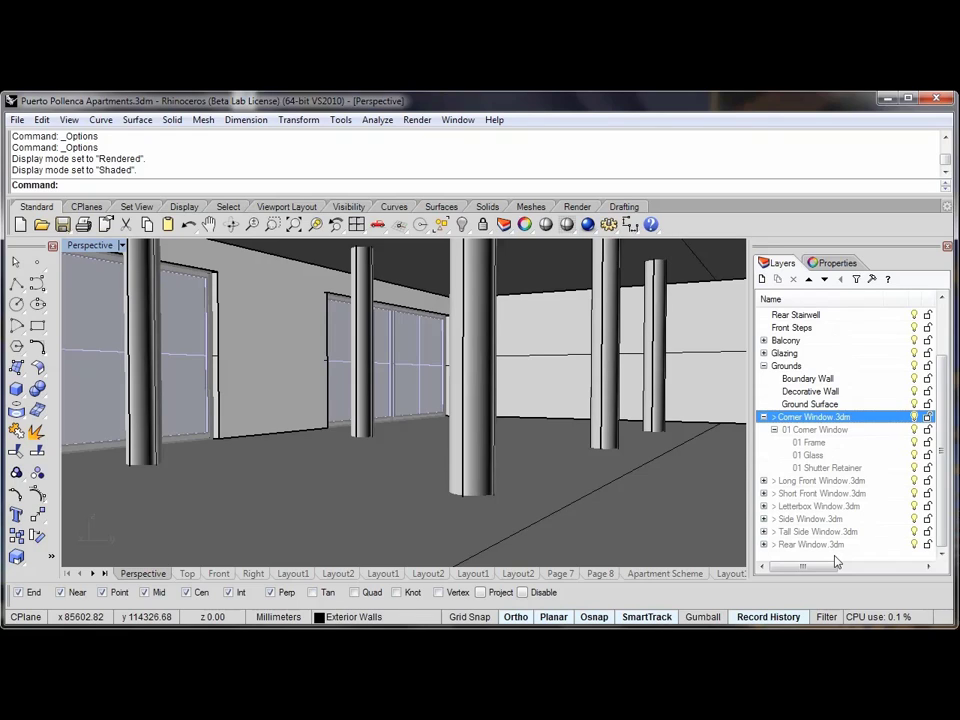
Step: Preview the interior view with the columns in Rendered mode, and switch it to RenderedShadows
{"action": "left_click", "coordinate": [101, 250]}
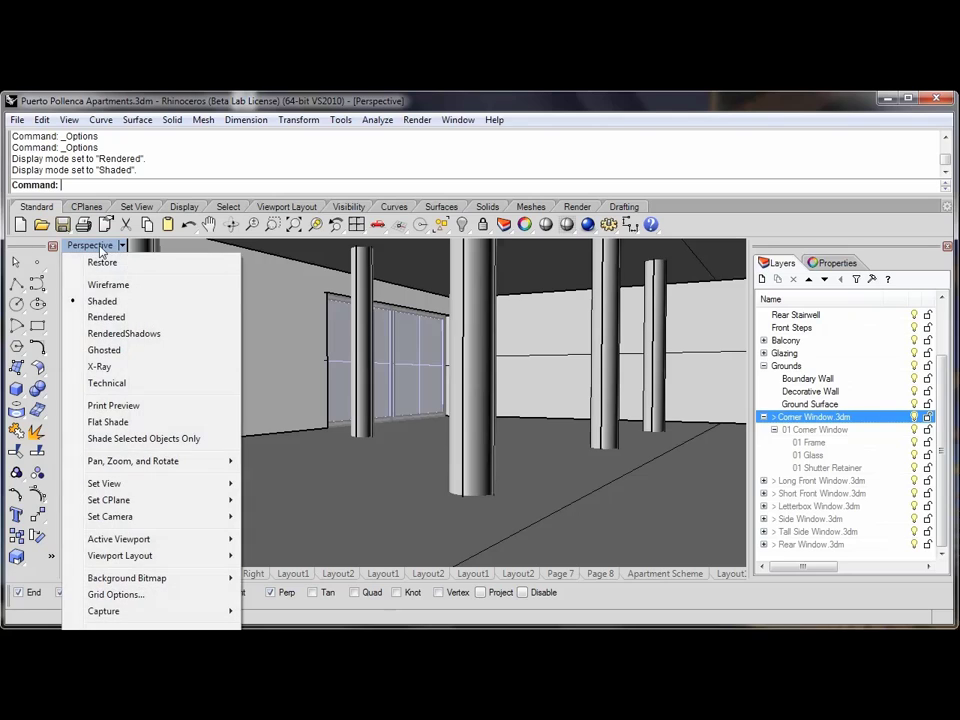
{"action": "left_click", "coordinate": [100, 318]}
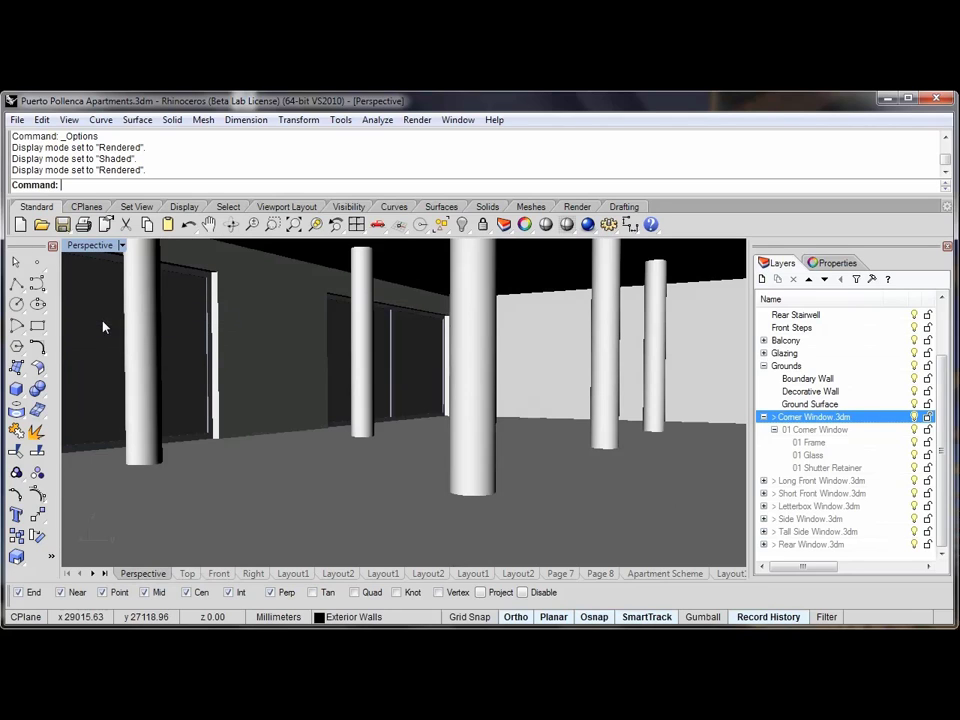
{"action": "left_click", "coordinate": [96, 245]}
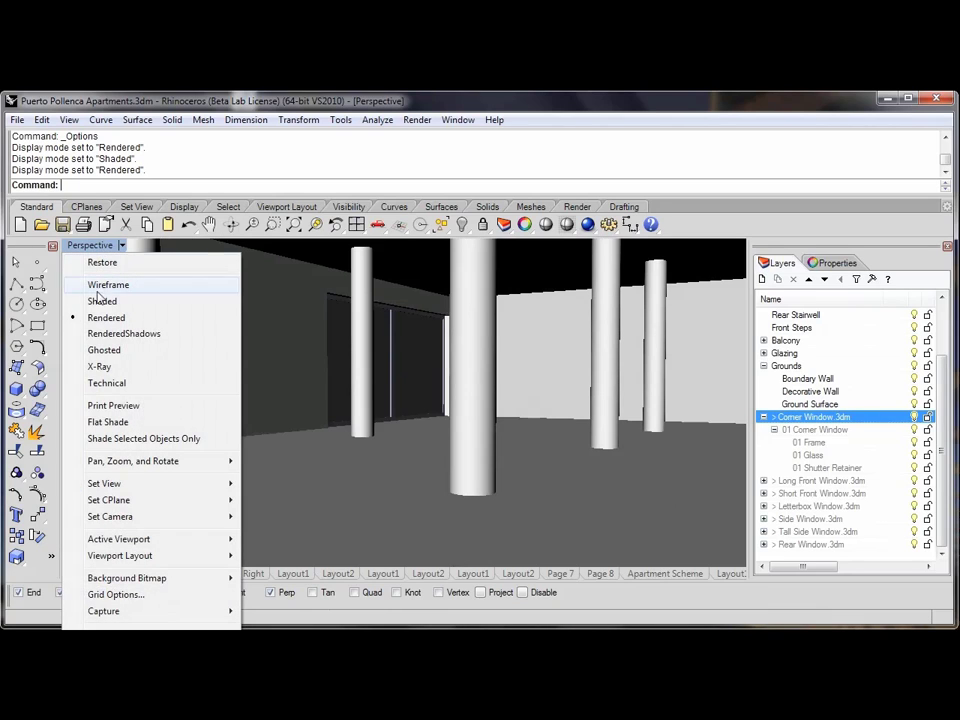
{"action": "left_click", "coordinate": [103, 338]}
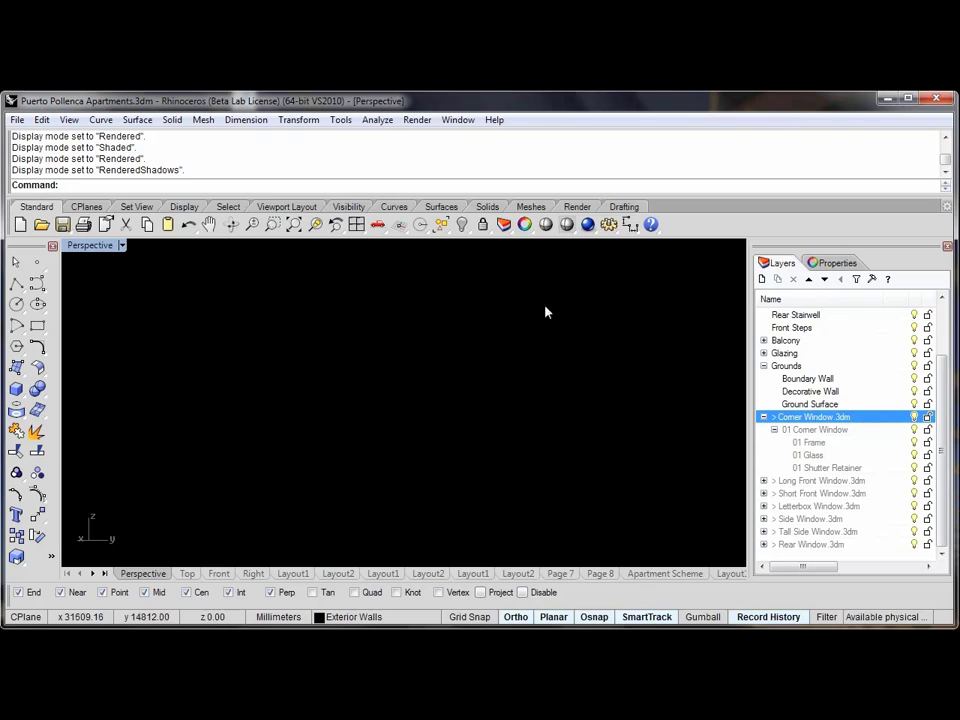
Step: Turn on the skylight for the interior view, leaving the sun off, and apply the options
{"action": "left_click", "coordinate": [610, 225]}
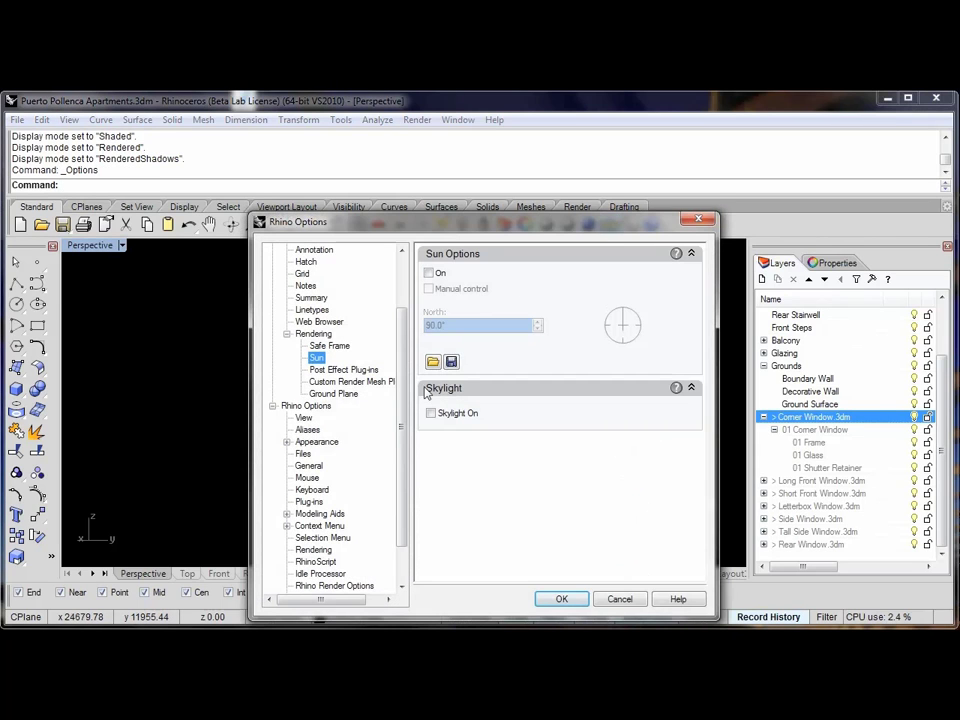
{"action": "left_click", "coordinate": [432, 414]}
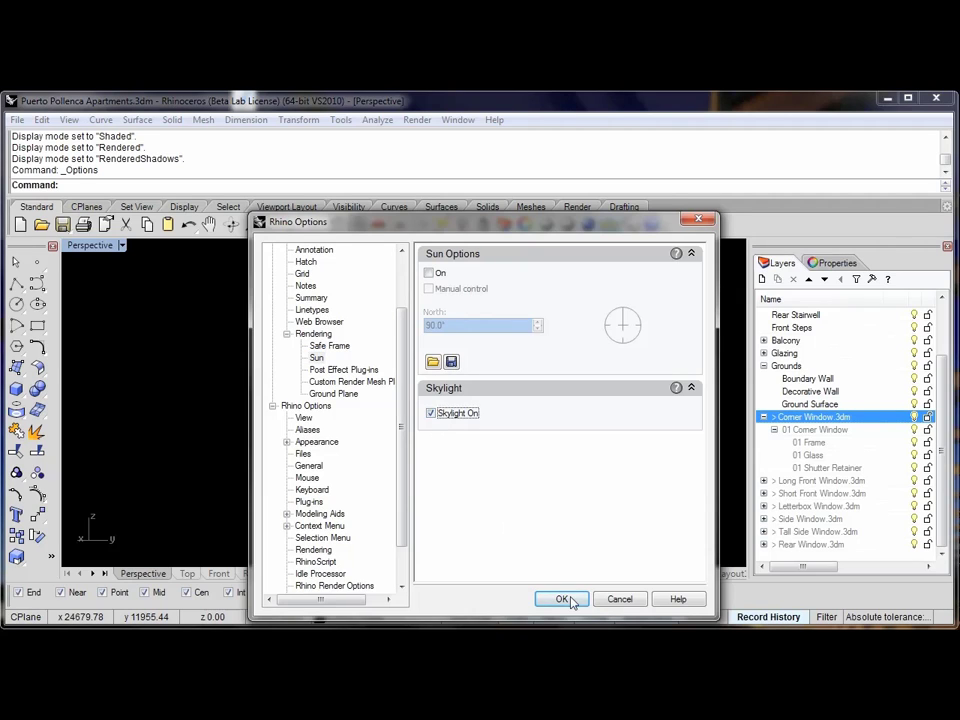
{"action": "left_click", "coordinate": [566, 598]}
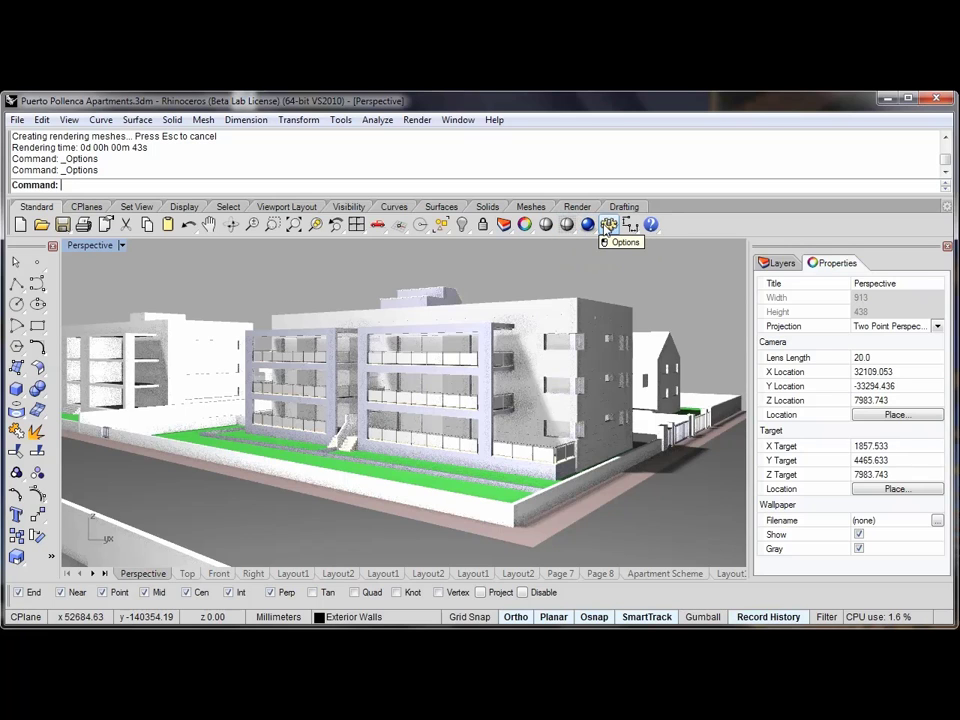
Step: Create a new Basic Environment for the render background, using the high dynamic range texture skiesv2_01.hdr as its background image
{"action": "left_click", "coordinate": [607, 226]}
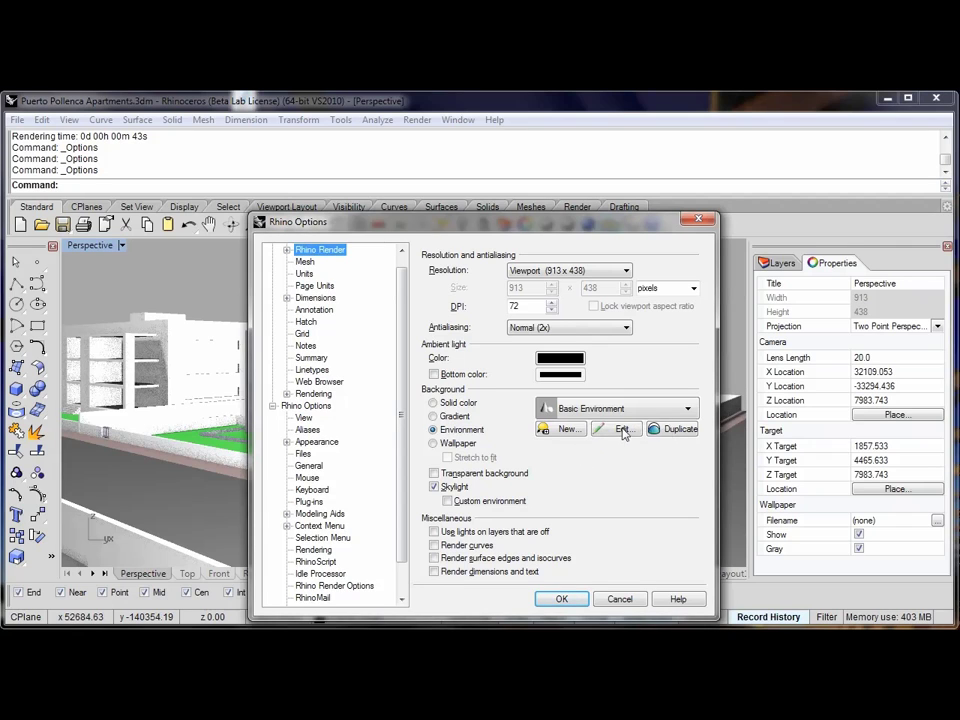
{"action": "left_click", "coordinate": [571, 431]}
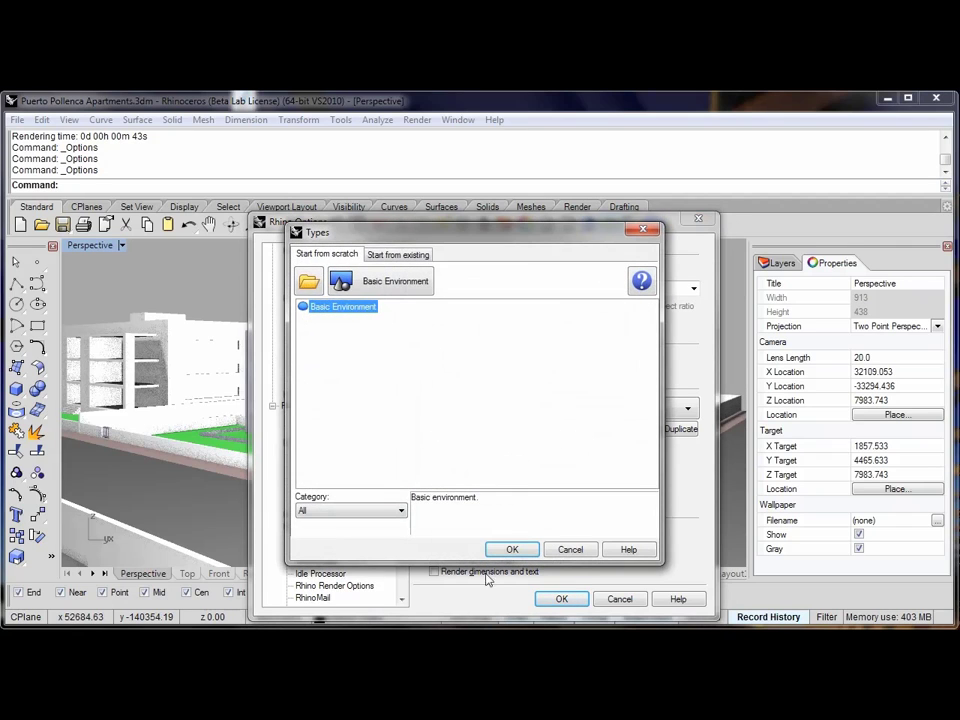
{"action": "left_click", "coordinate": [512, 549]}
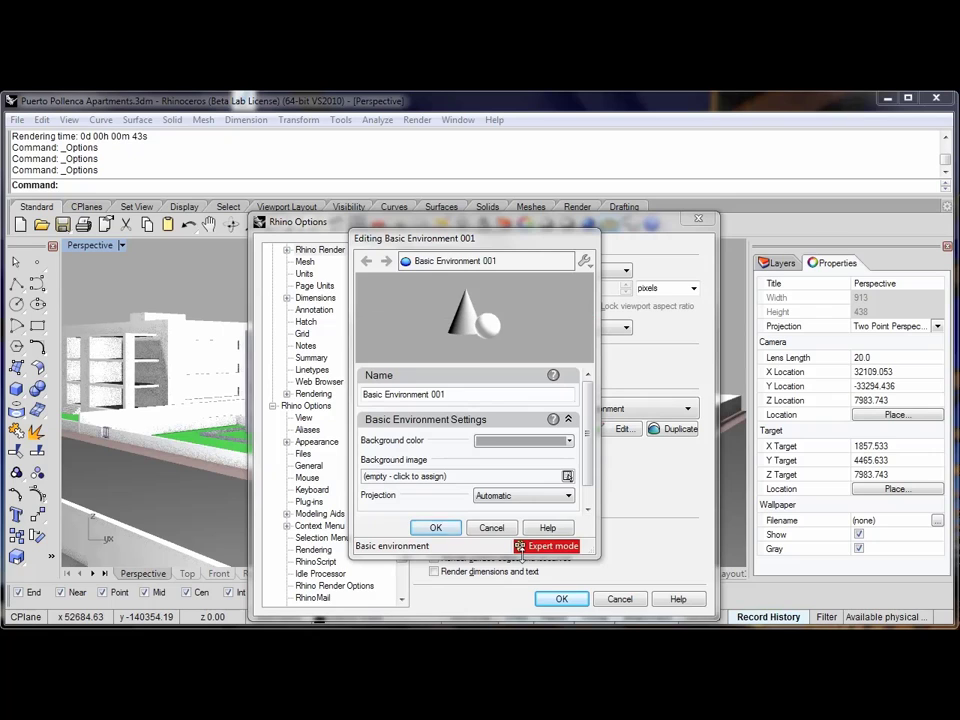
{"action": "left_click", "coordinate": [435, 479]}
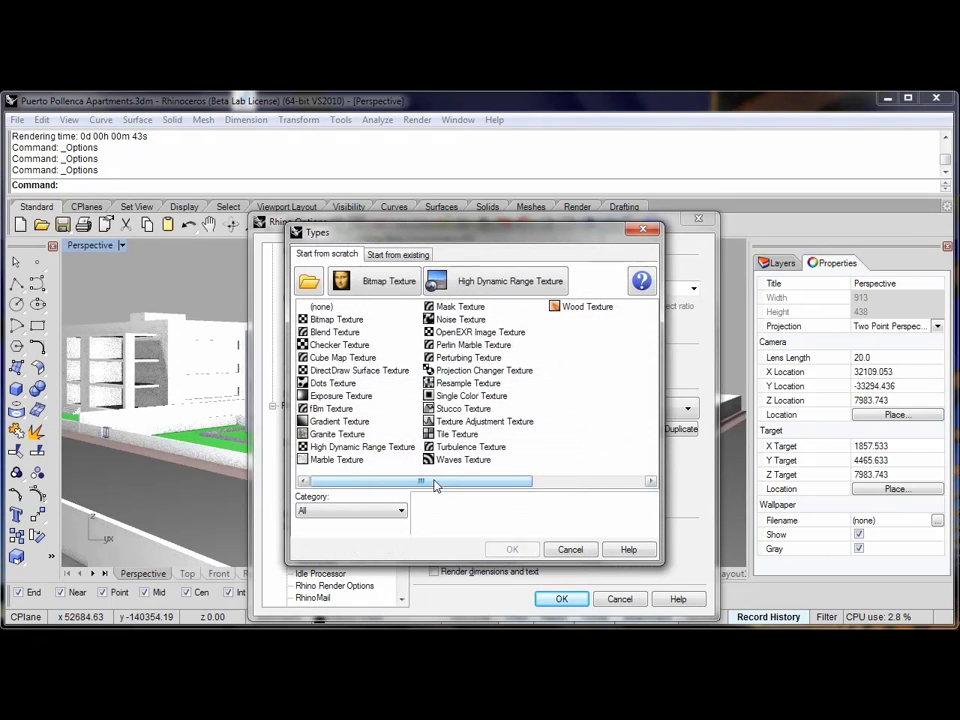
{"action": "left_click", "coordinate": [481, 282]}
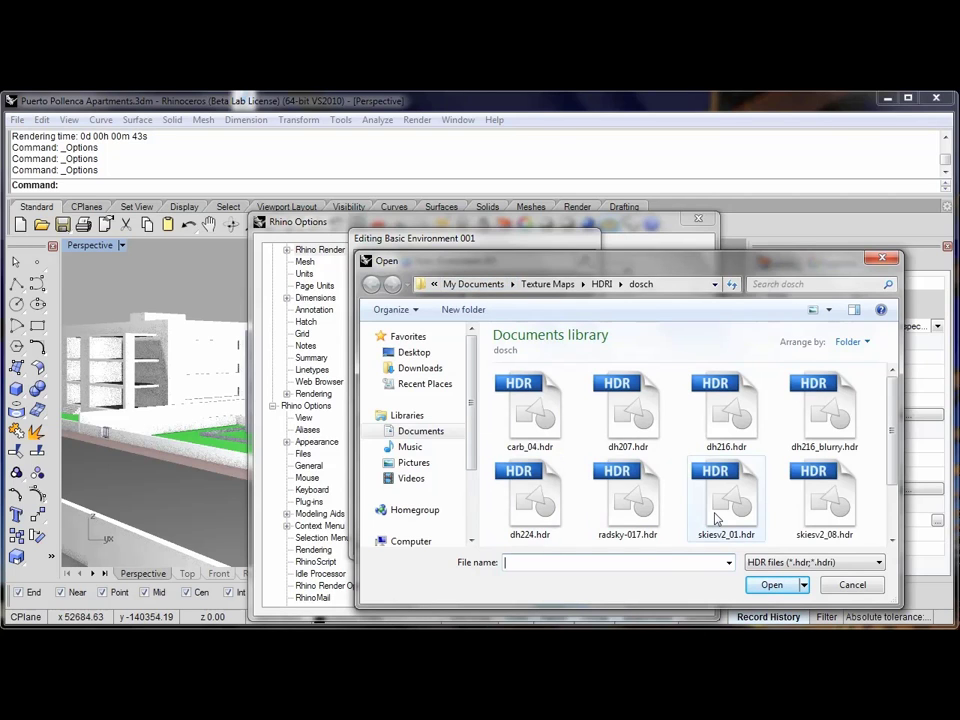
{"action": "left_click", "coordinate": [716, 518]}
{"action": "left_click", "coordinate": [776, 585]}
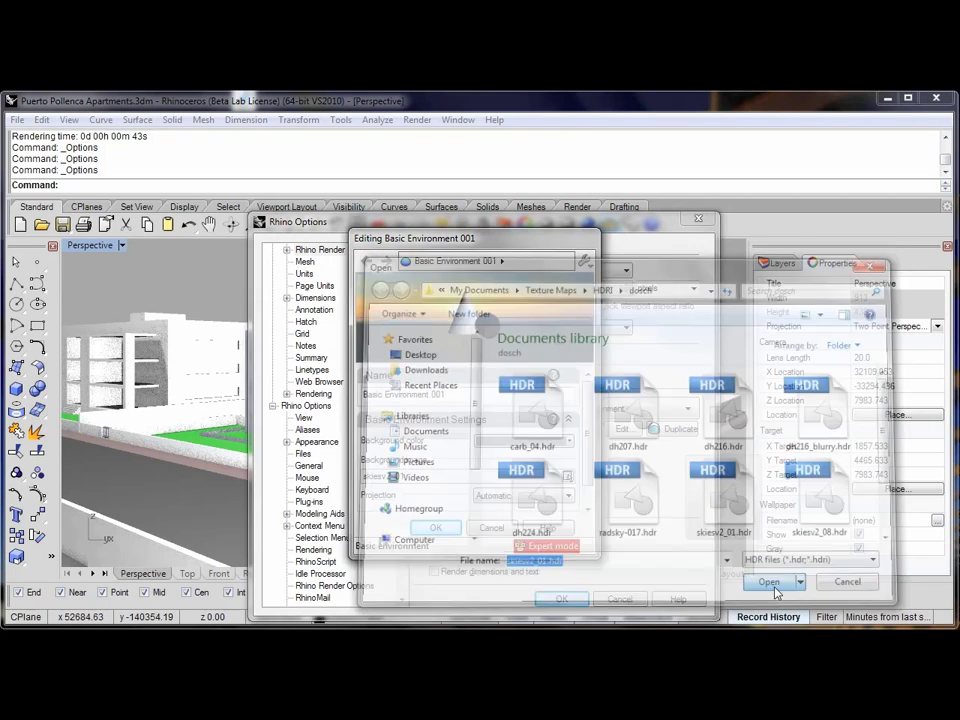
Step: Review the background image's HDR texture settings without changing them, and apply the new environment to the model
{"action": "left_click", "coordinate": [567, 476]}
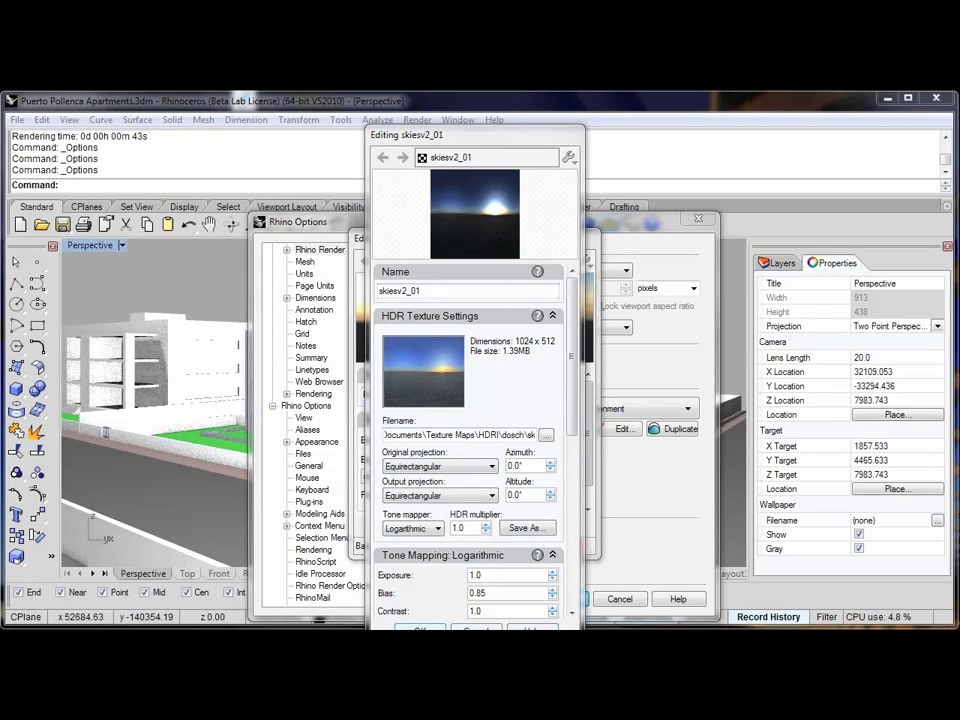
{"action": "left_click", "coordinate": [476, 628]}
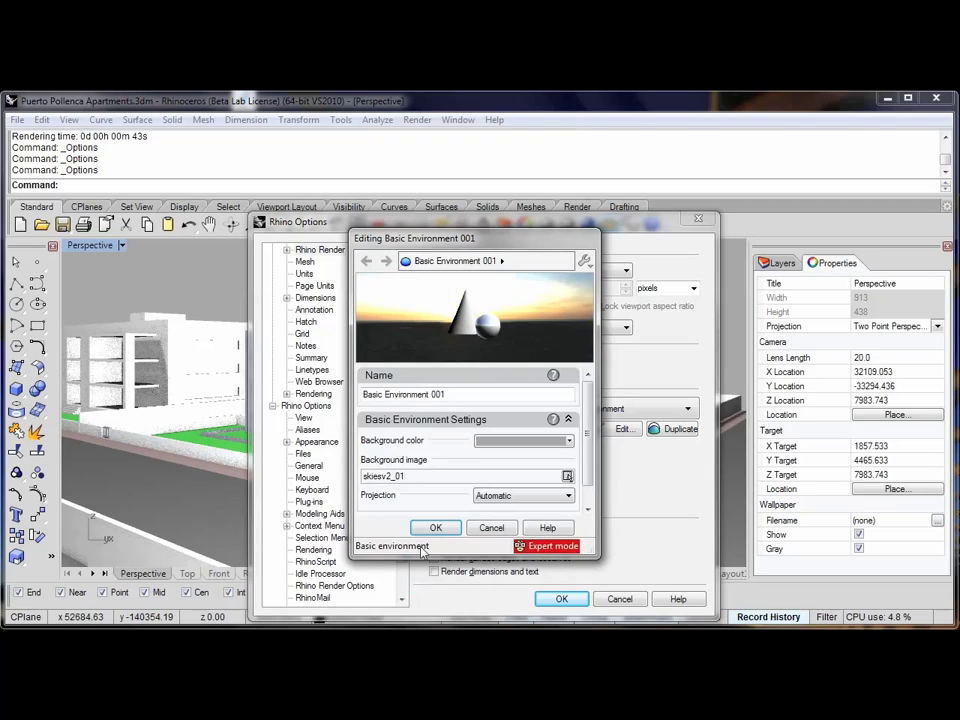
{"action": "left_click", "coordinate": [435, 528]}
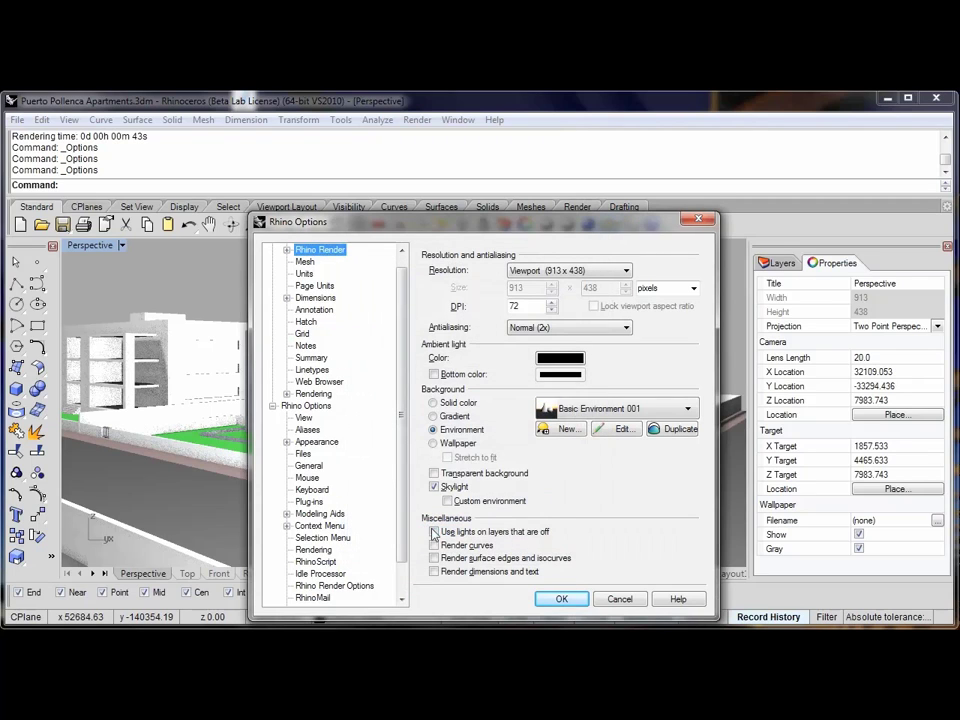
{"action": "left_click", "coordinate": [560, 599]}
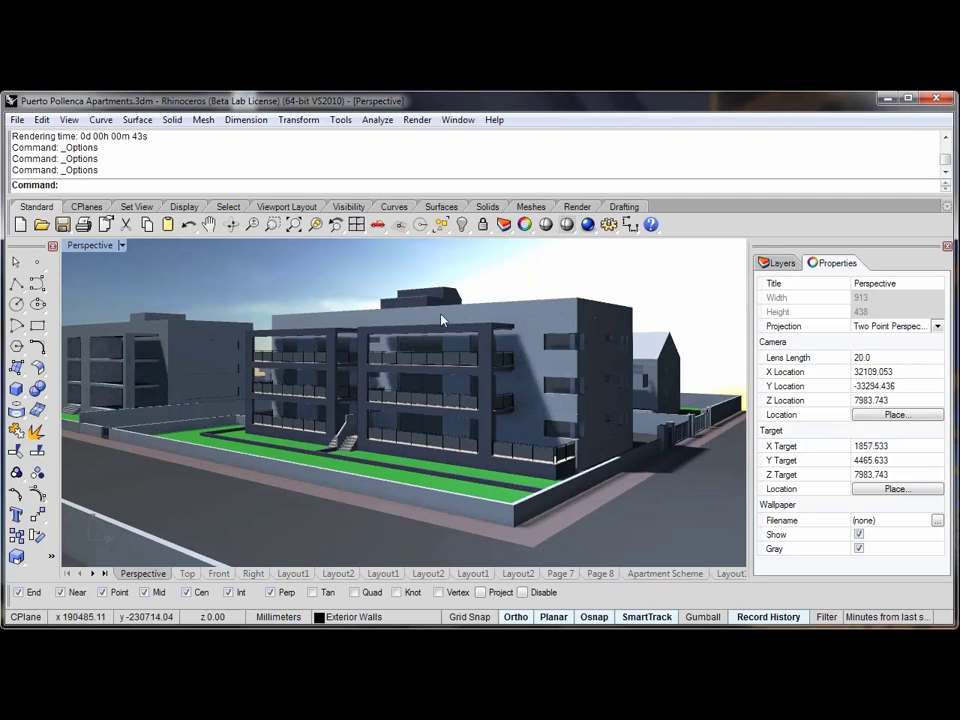
Step: Set the azimuth of the environment's skiesv2_01 background texture to 90° and apply the options
{"action": "mouse_move", "coordinate": [402, 458]}
{"action": "right_mouse_down"}
{"action": "mouse_move", "coordinate": [337, 452]}
{"action": "mouse_move", "coordinate": [416, 452]}
{"action": "mouse_move", "coordinate": [405, 454]}
{"action": "right_mouse_up"}
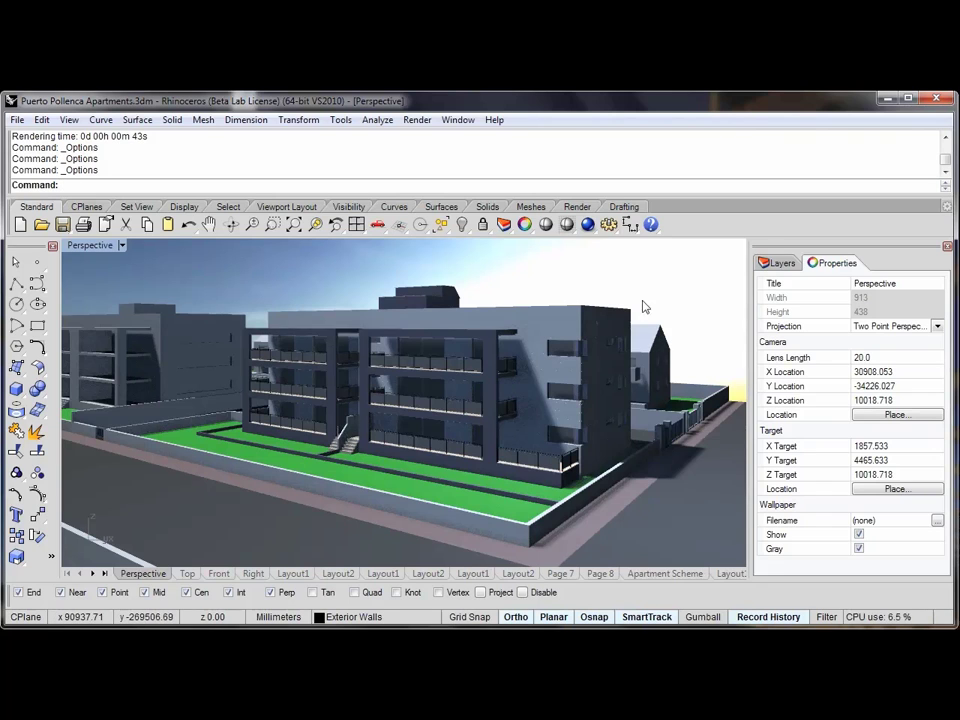
{"action": "left_click", "coordinate": [608, 225]}
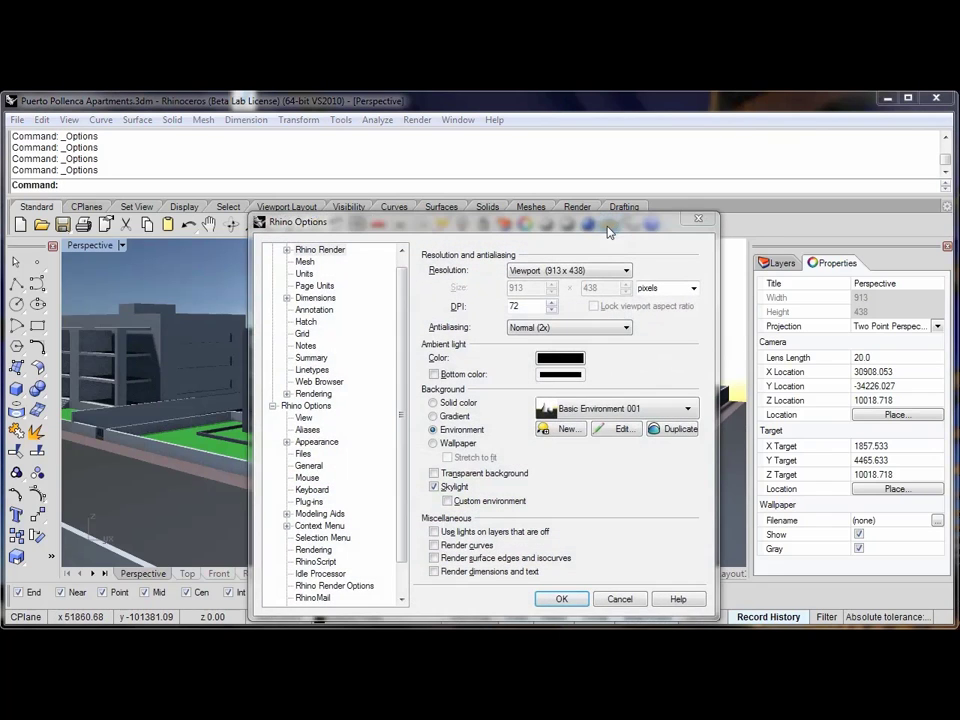
{"action": "left_click", "coordinate": [617, 429]}
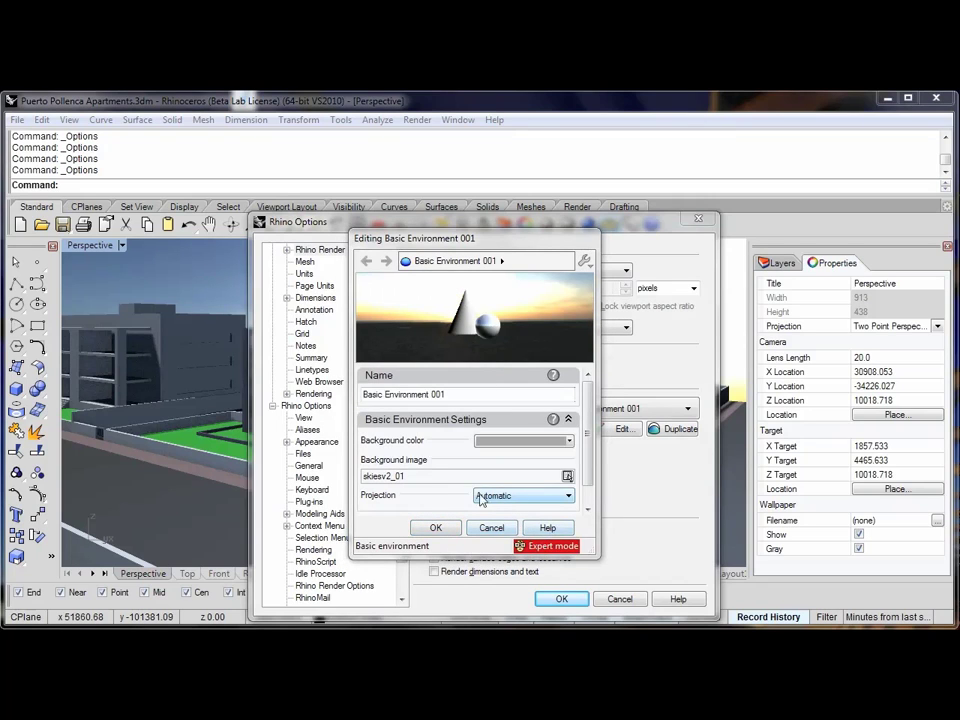
{"action": "left_click", "coordinate": [382, 478]}
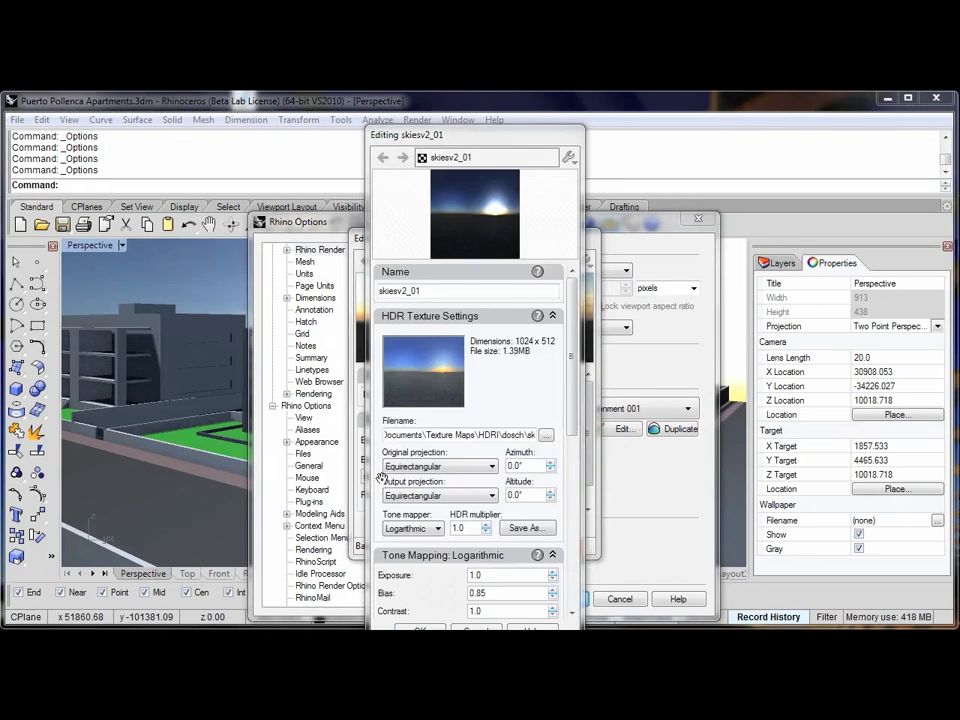
{"action": "left_click", "coordinate": [520, 466]}
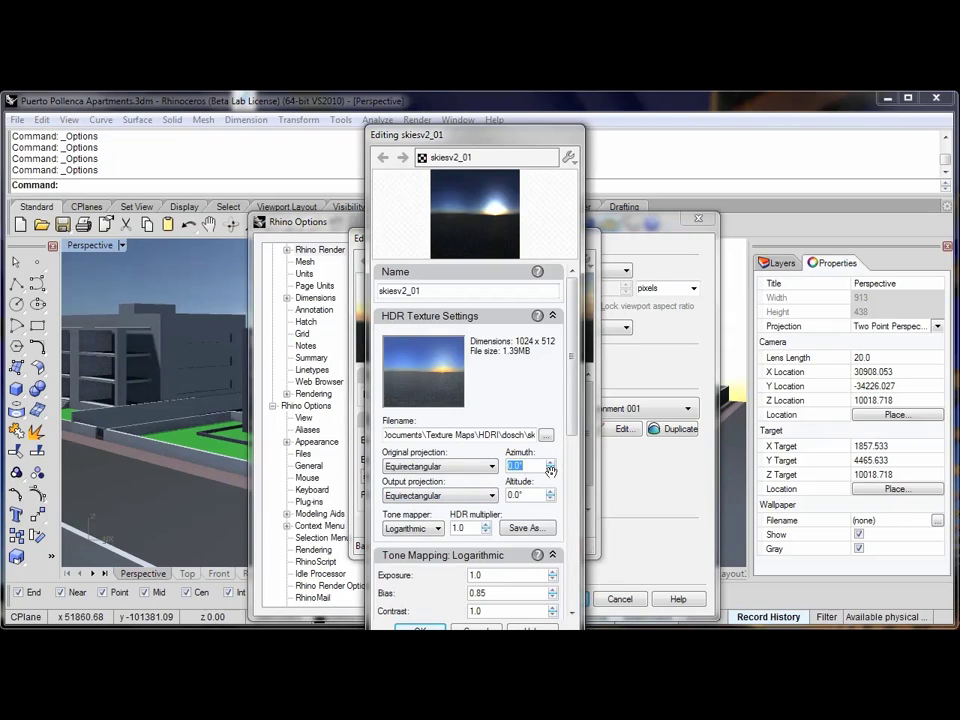
{"action": "type", "text": "90"}
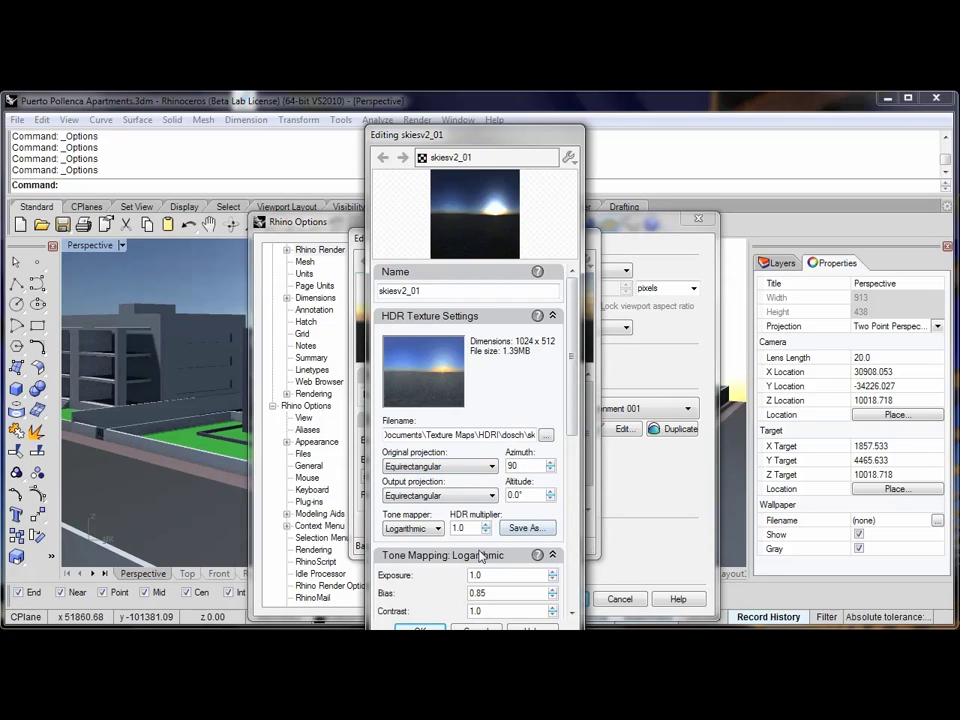
{"action": "left_click", "coordinate": [533, 497]}
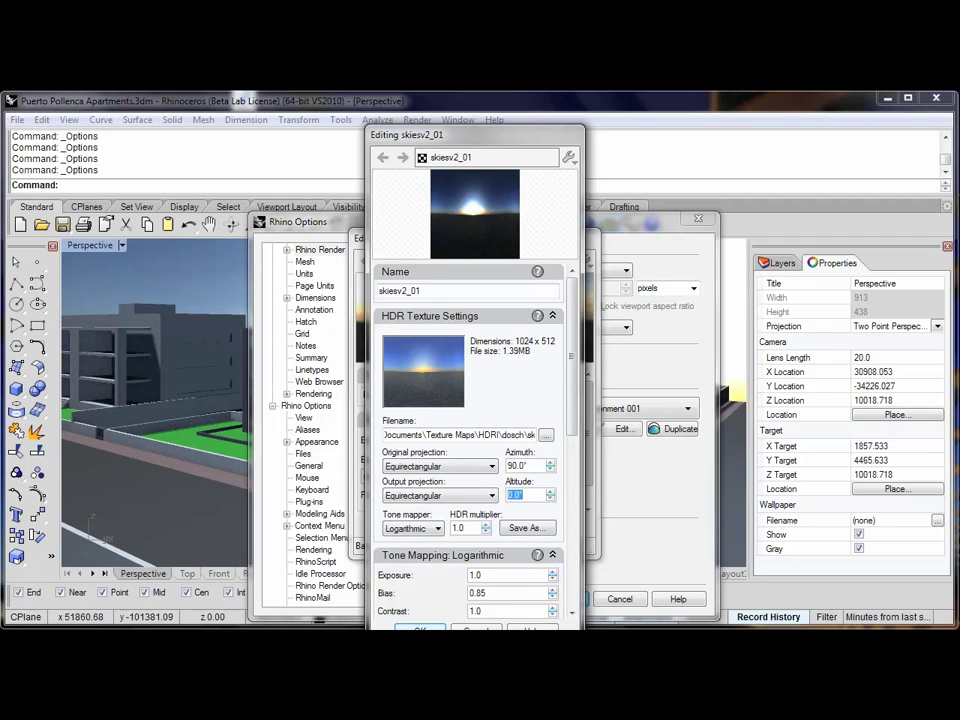
{"action": "left_click", "coordinate": [418, 628]}
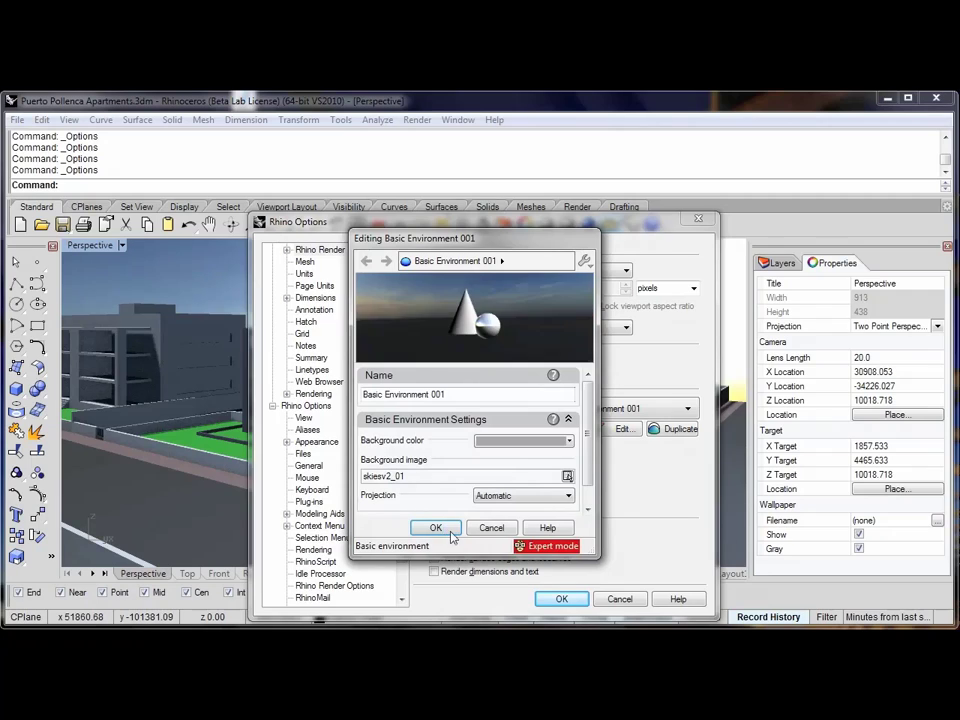
{"action": "left_click", "coordinate": [436, 528]}
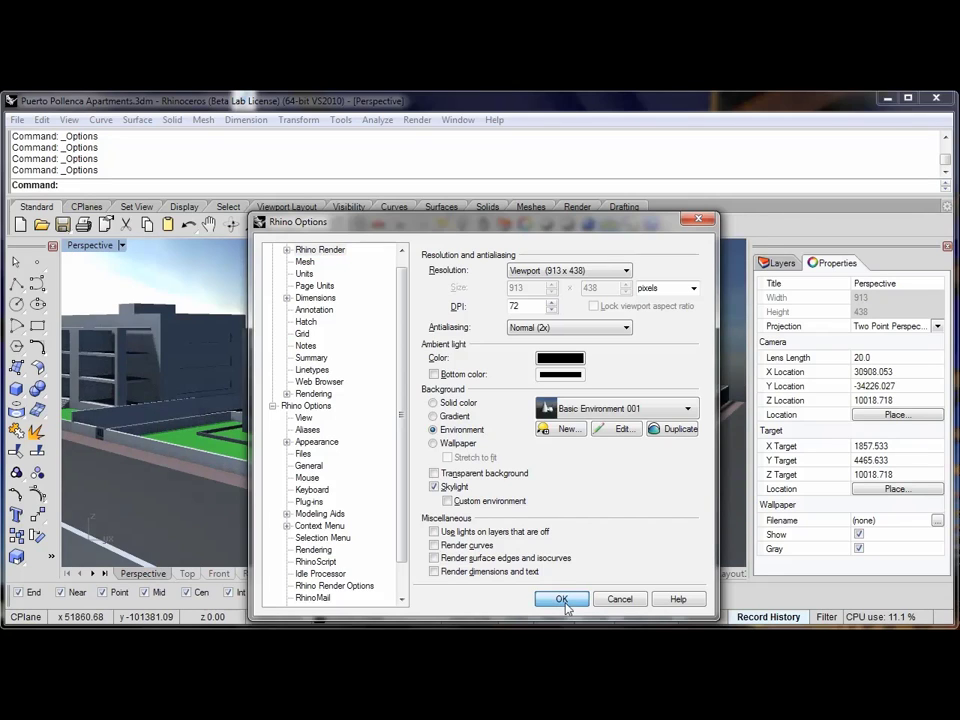
{"action": "left_click", "coordinate": [562, 600]}
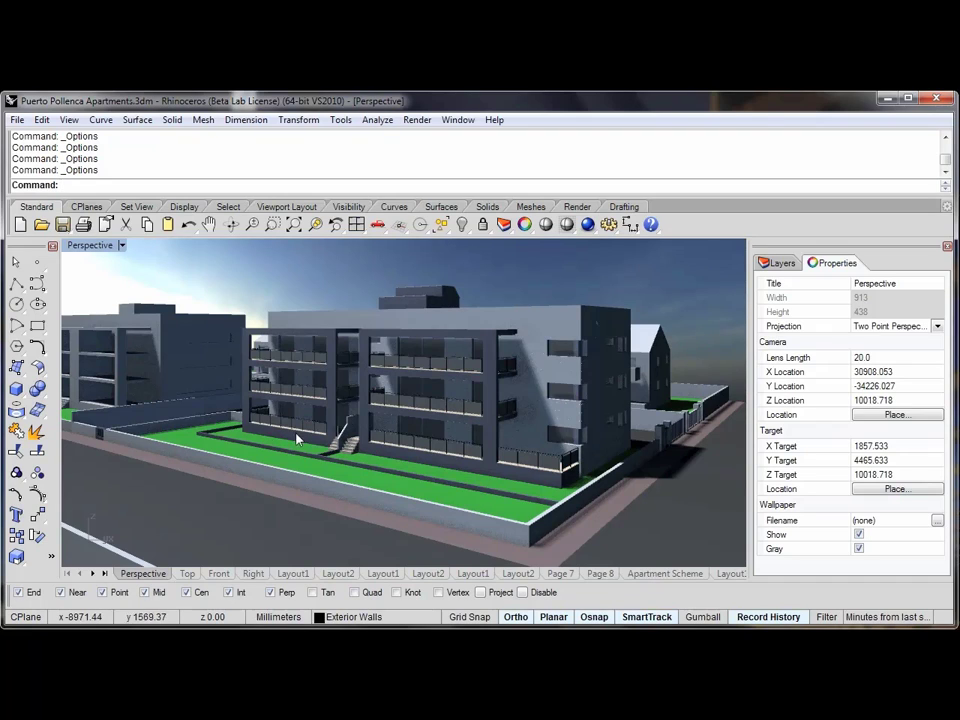
Step: Render the perspective view with the sky environment and set the rendering's gamma correction to 1.3
{"action": "left_click", "coordinate": [586, 228]}
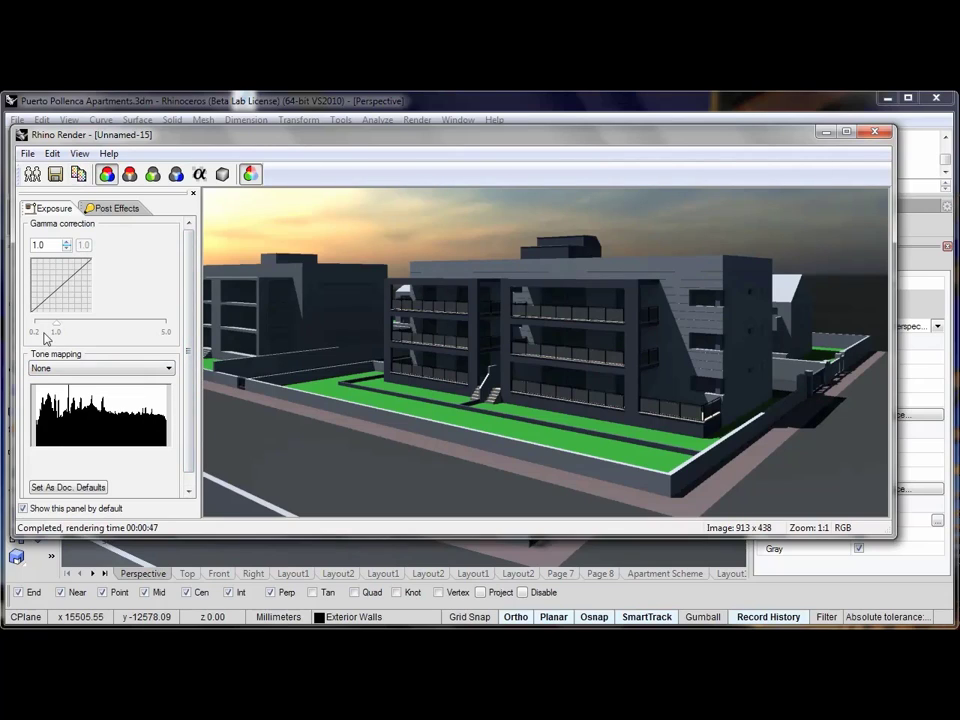
{"action": "left_click_drag", "start_coordinate": [56, 324], "coordinate": [65, 327]}
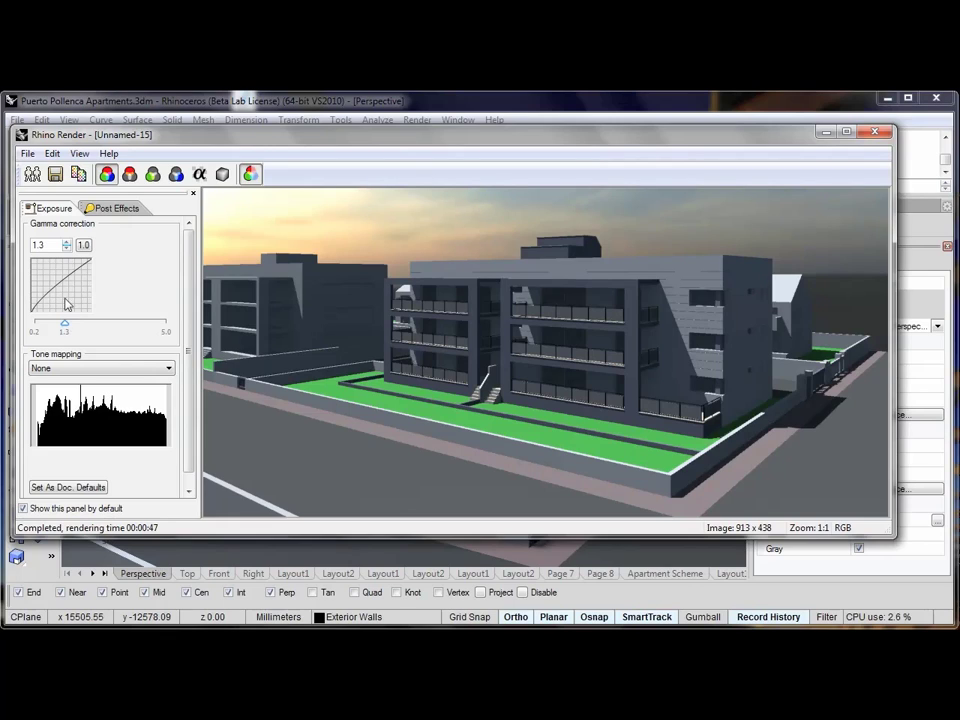
Step: Turn on the rendering's Depth of field effect with blurring strength 8 and a focal distance picked on the main building's ground-floor front
{"action": "left_click", "coordinate": [123, 210]}
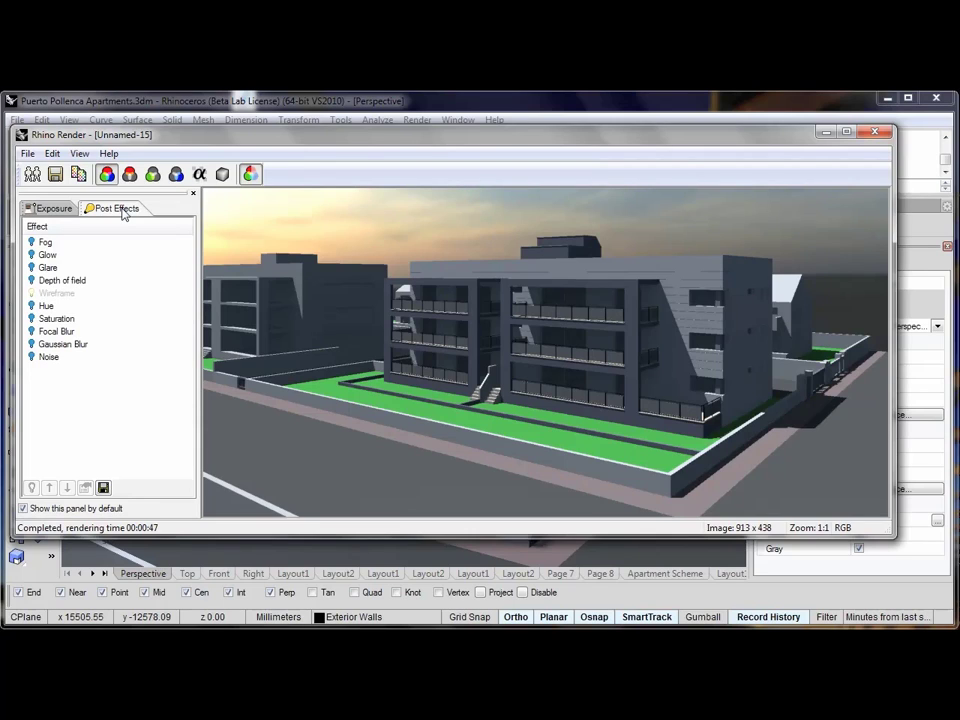
{"action": "left_click", "coordinate": [32, 282]}
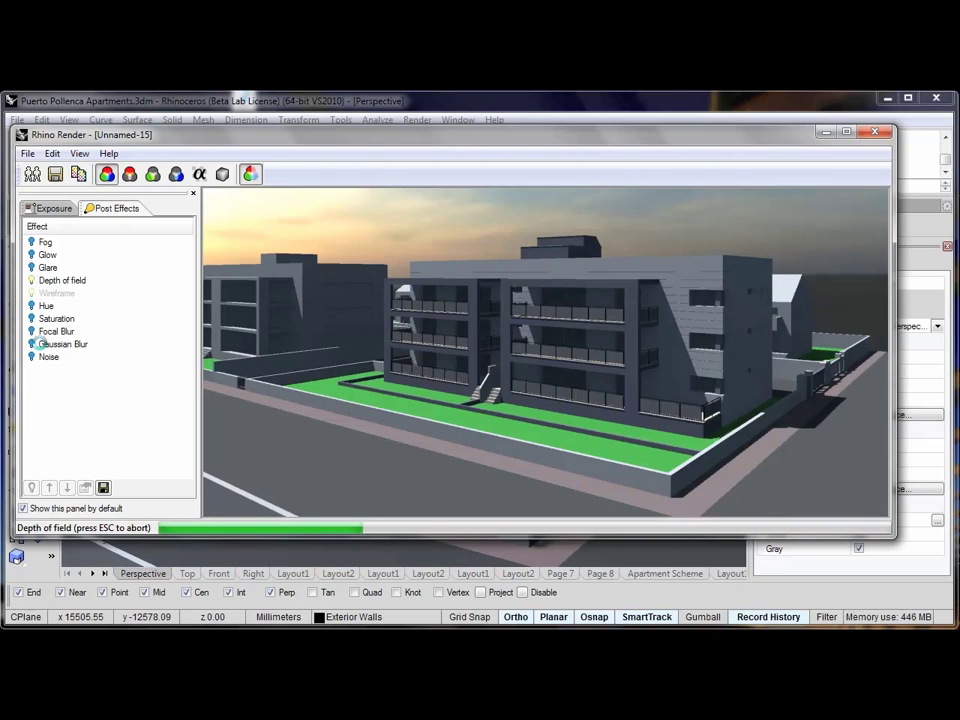
{"action": "left_click", "coordinate": [85, 487]}
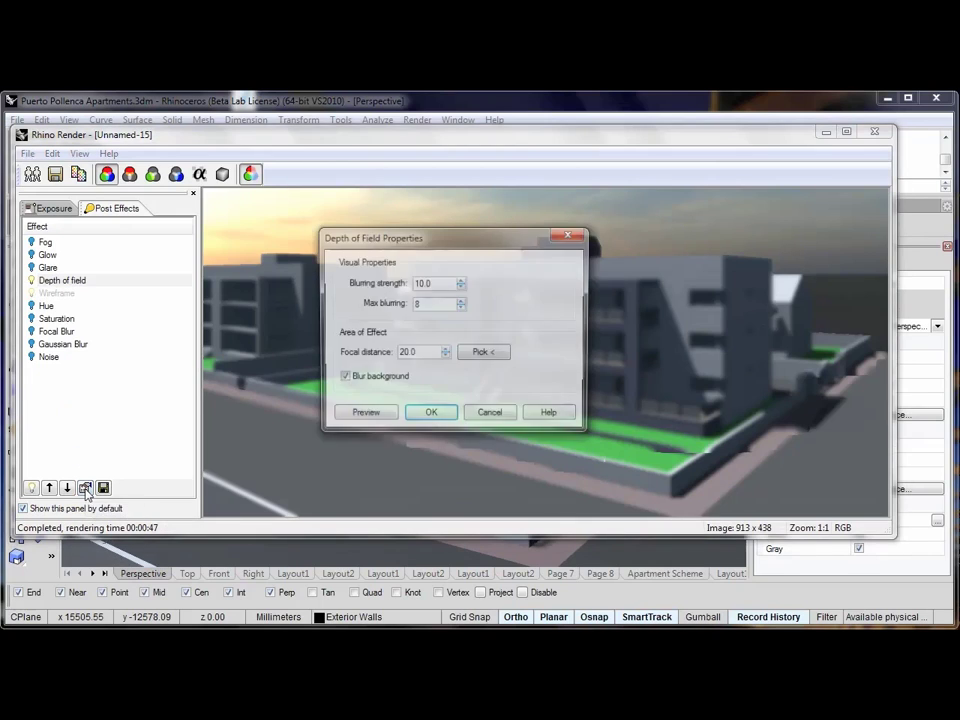
{"action": "left_click_drag", "start_coordinate": [426, 238], "coordinate": [387, 248]}
{"action": "double_click", "coordinate": [396, 293]}
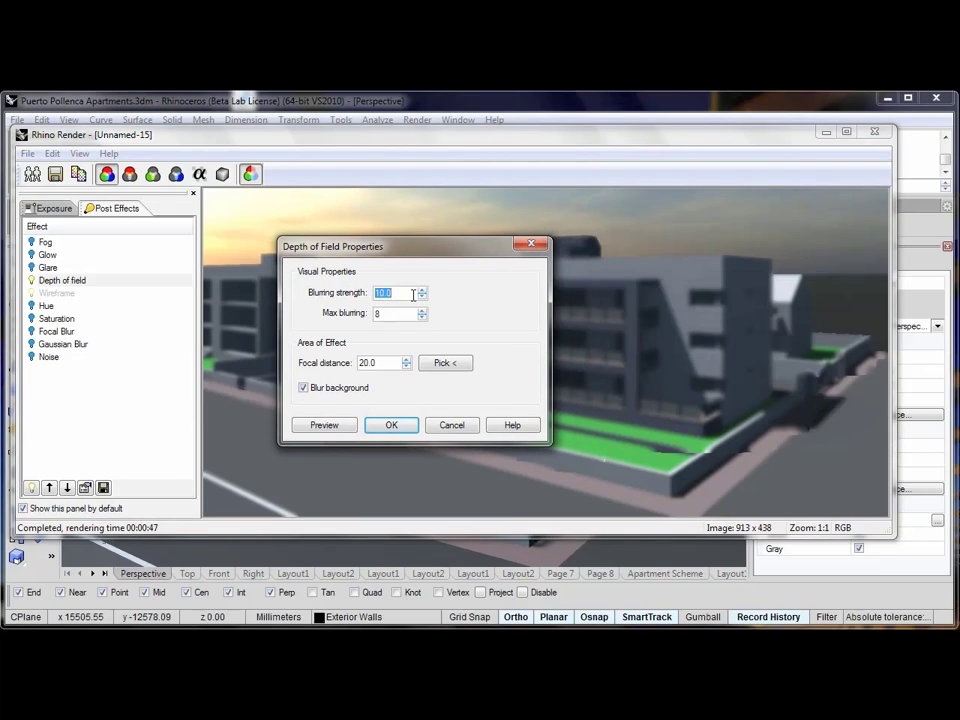
{"action": "type", "text": "8"}
{"action": "left_click", "coordinate": [440, 363]}
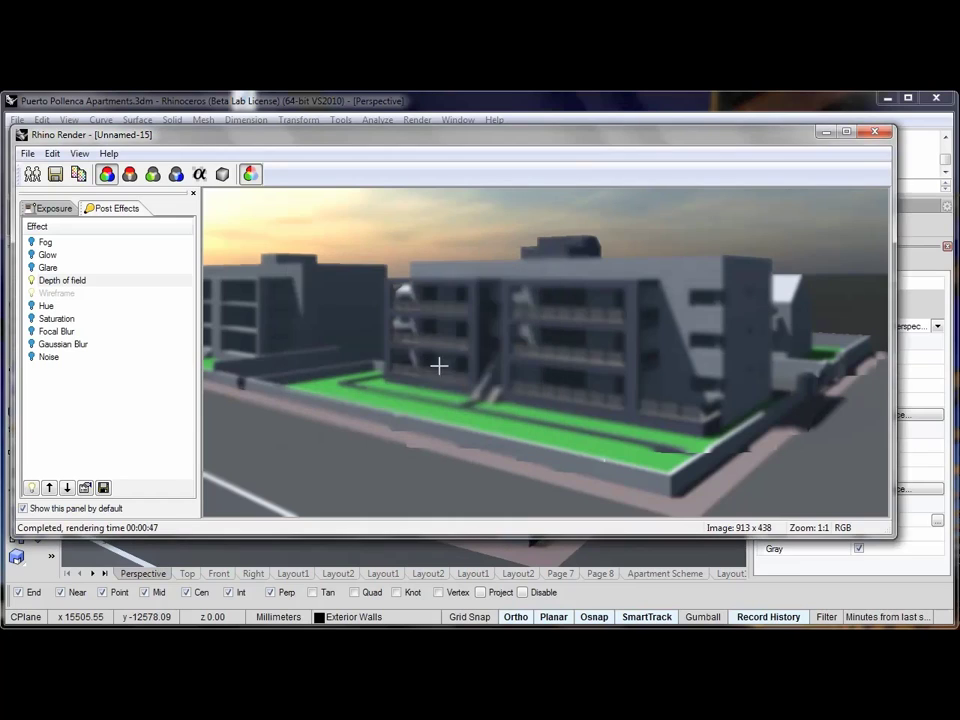
{"action": "left_click", "coordinate": [625, 410]}
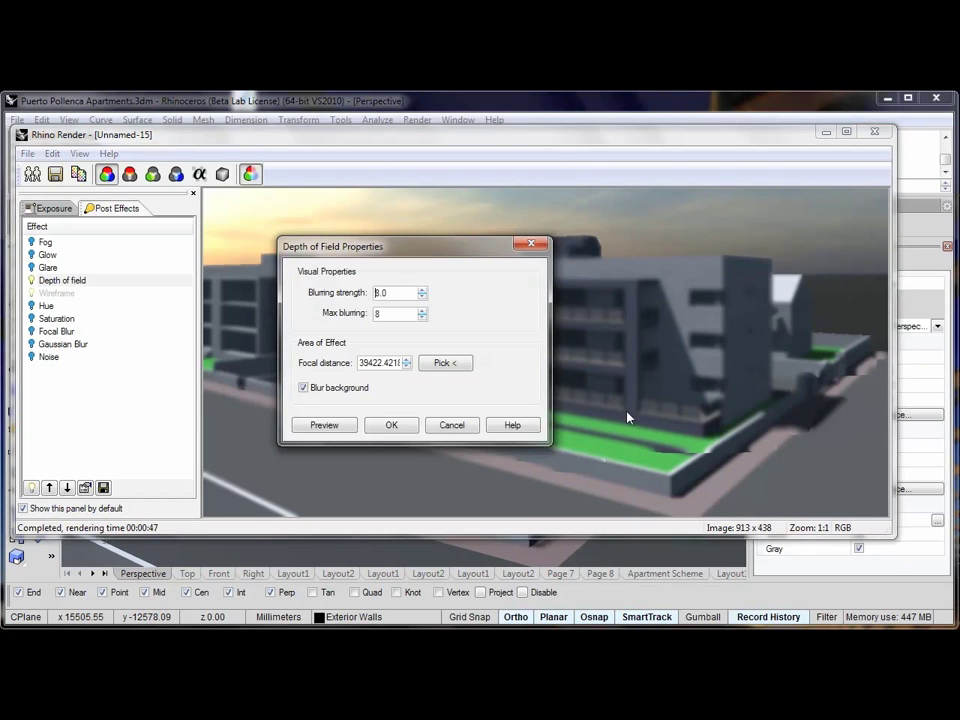
{"action": "left_click", "coordinate": [392, 426]}
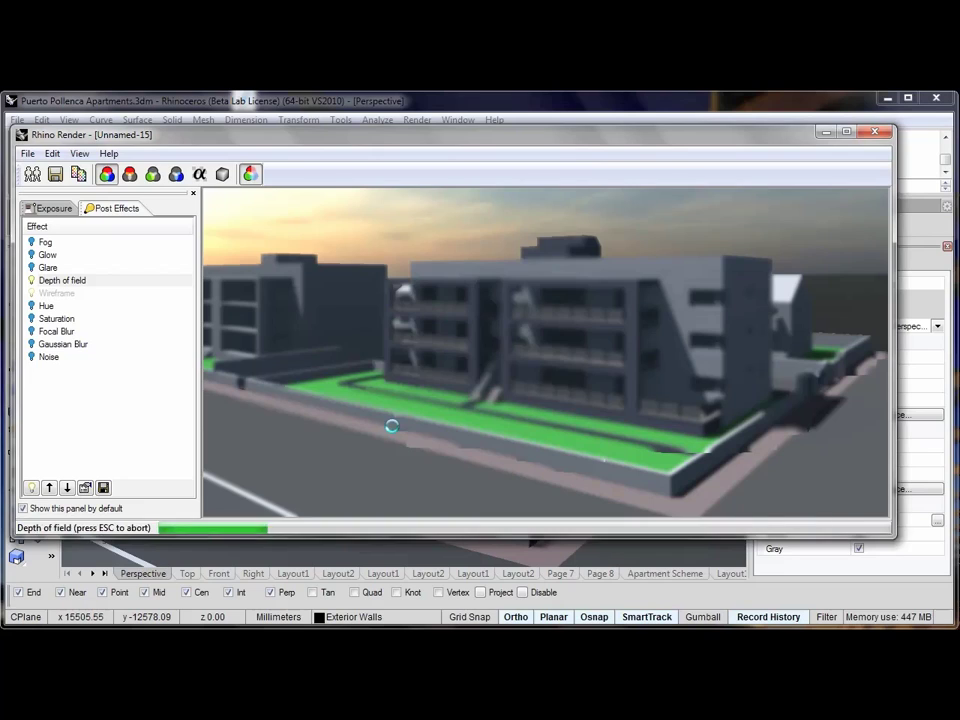